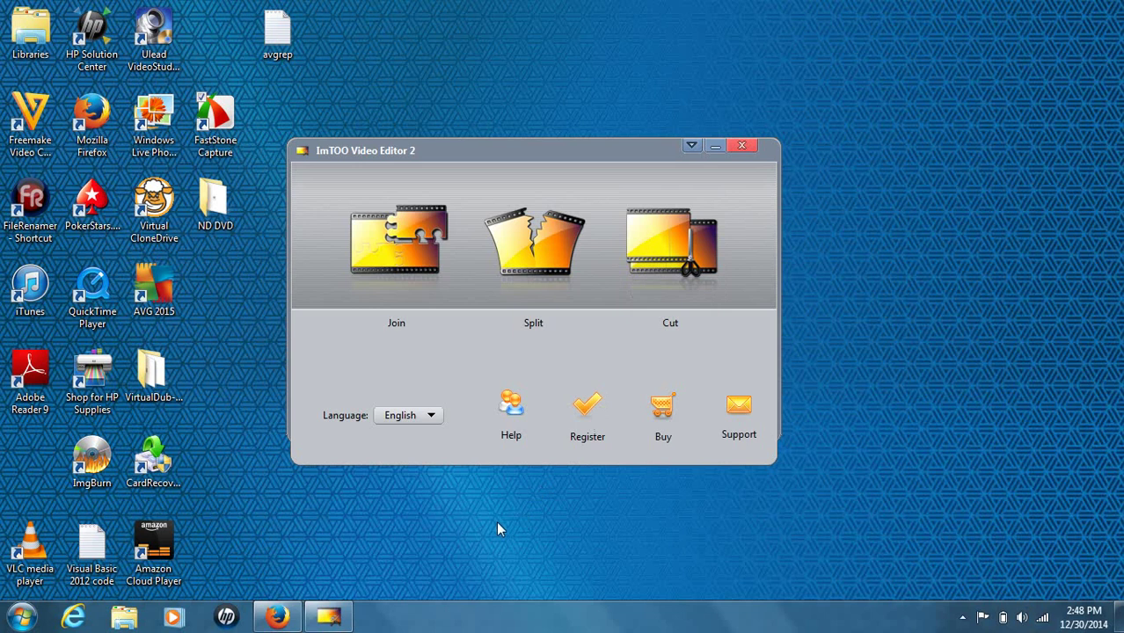
Step: Review the Video Editor 2 page on imtoo.com in Firefox, then minimize Firefox to return to the editor
click(278, 618)
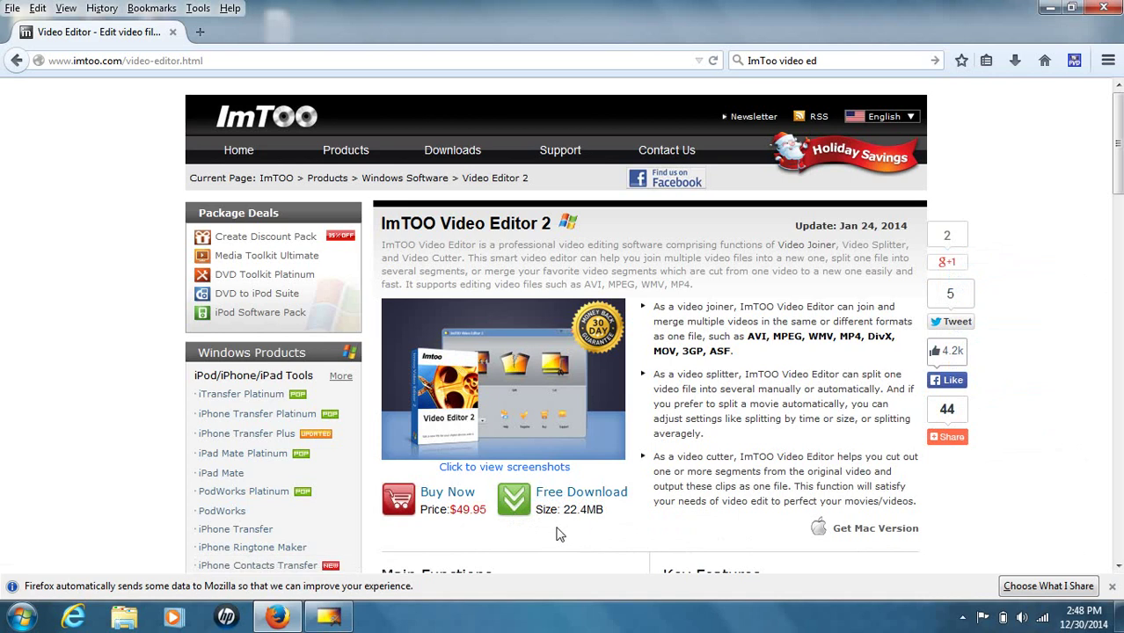
click(333, 619)
click(1049, 7)
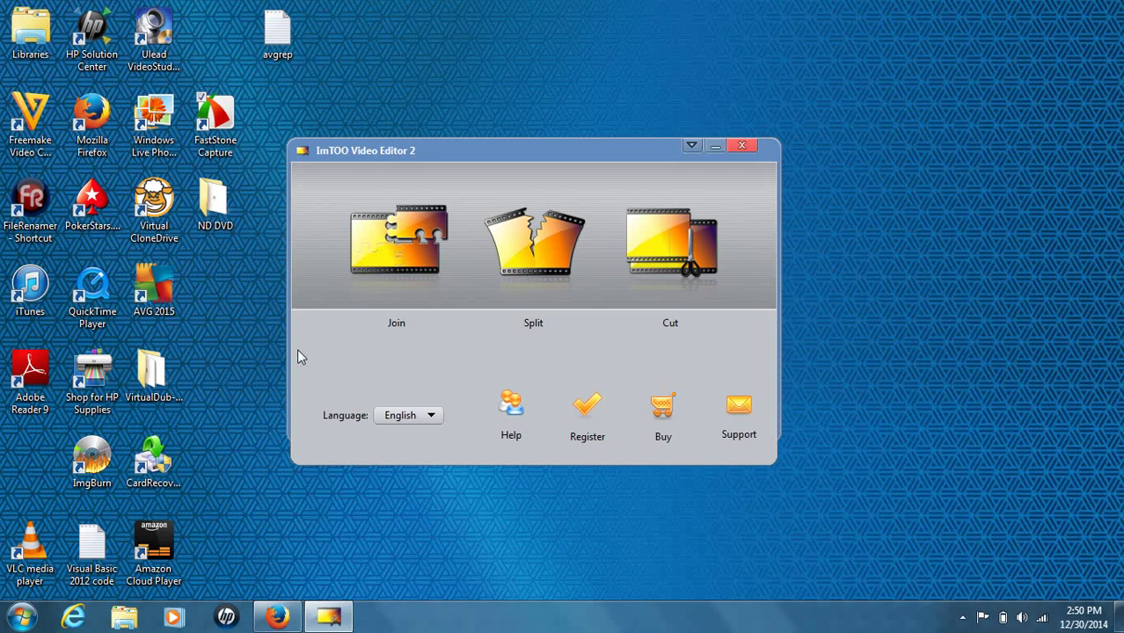
Step: Launch the Join tool from the ImTOO Video Editor 2 start screen
click(396, 278)
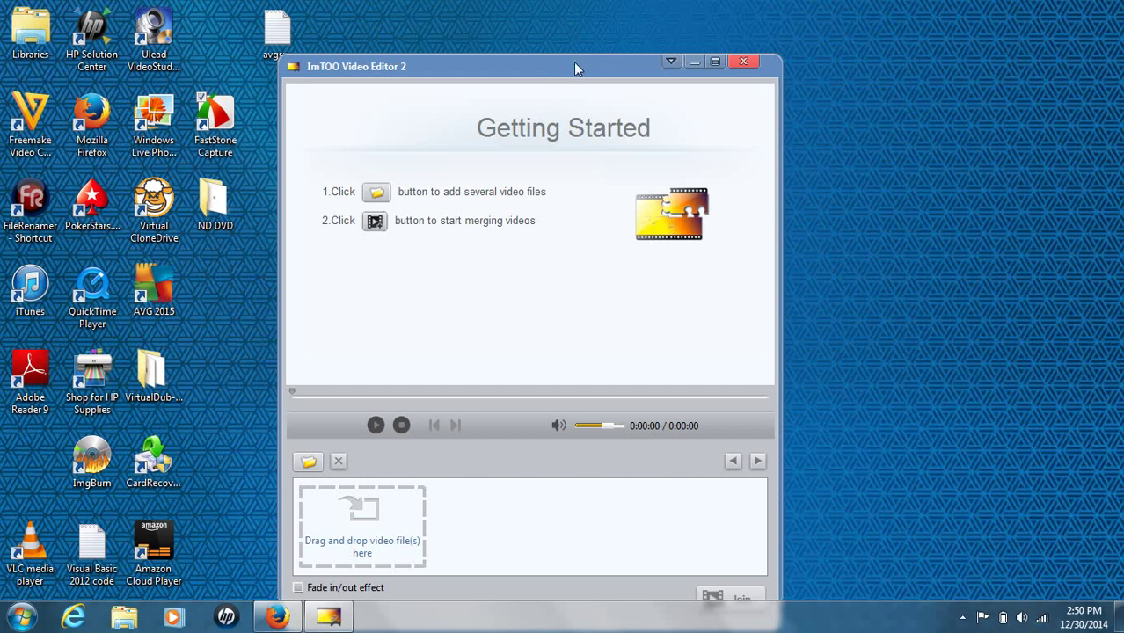
Step: Move the Join window higher and open the 'Select one or more files' dialog
drag(565, 64, 580, 18)
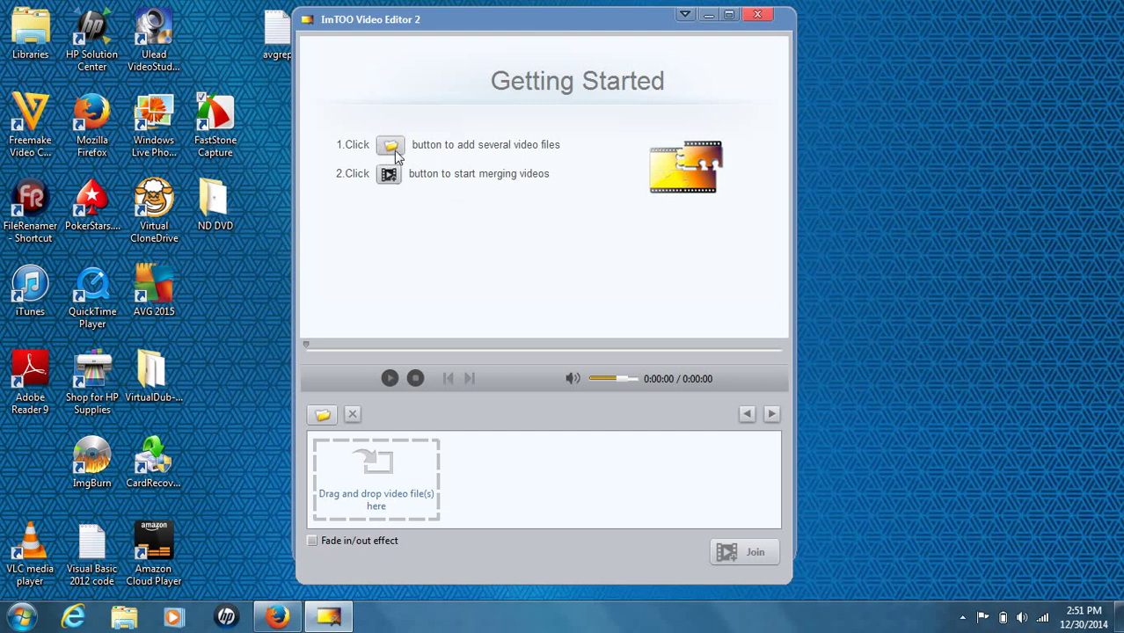
click(323, 416)
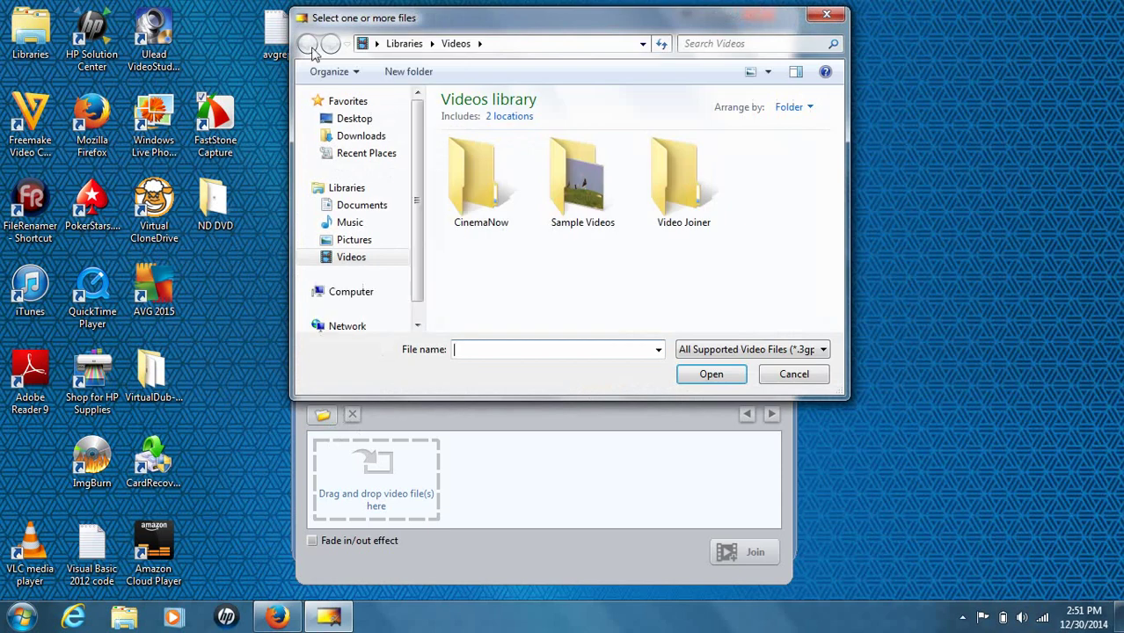
Step: Load Norm Rose Family Part 1 and Part 2 from USB20FD (G:)\Finished Videos into the join list
click(307, 292)
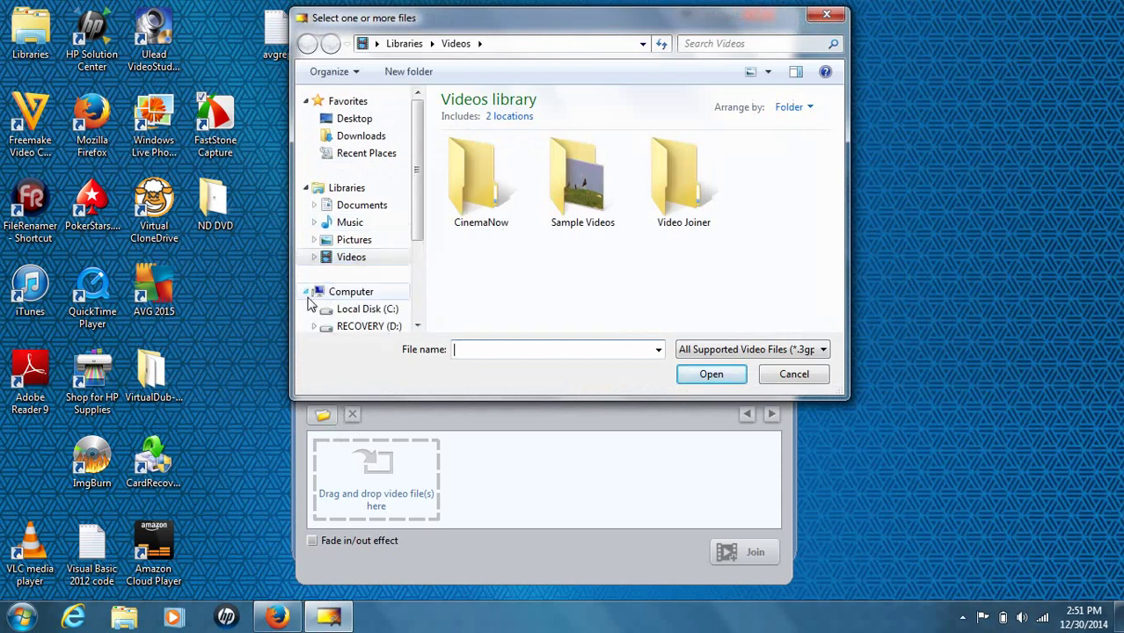
click(307, 292)
scroll(416, 272, down, 1)
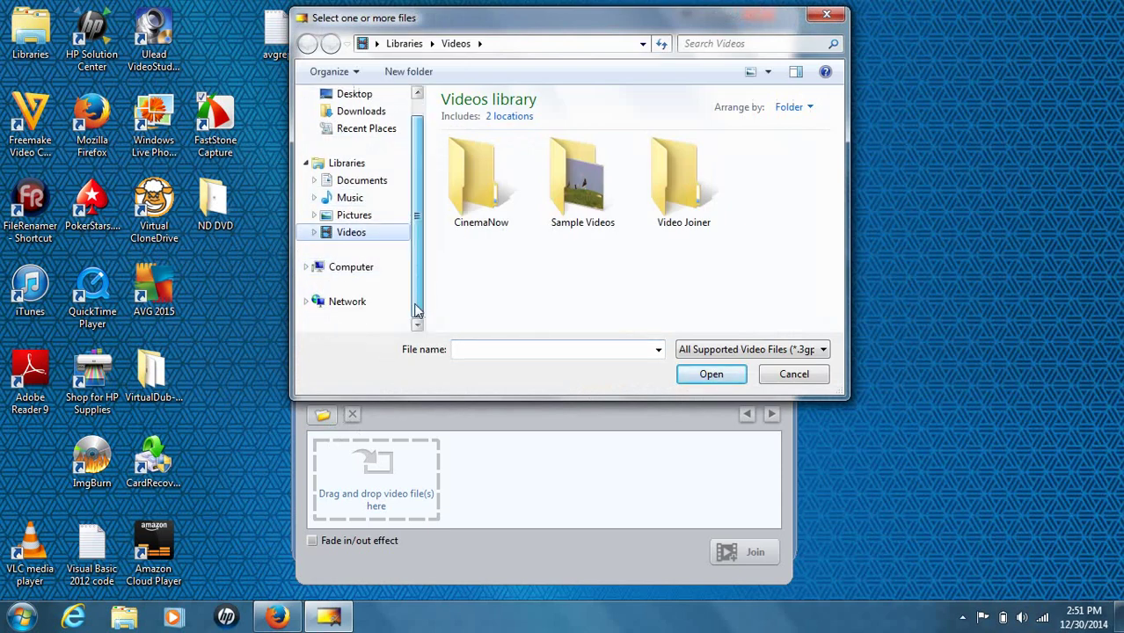
click(307, 267)
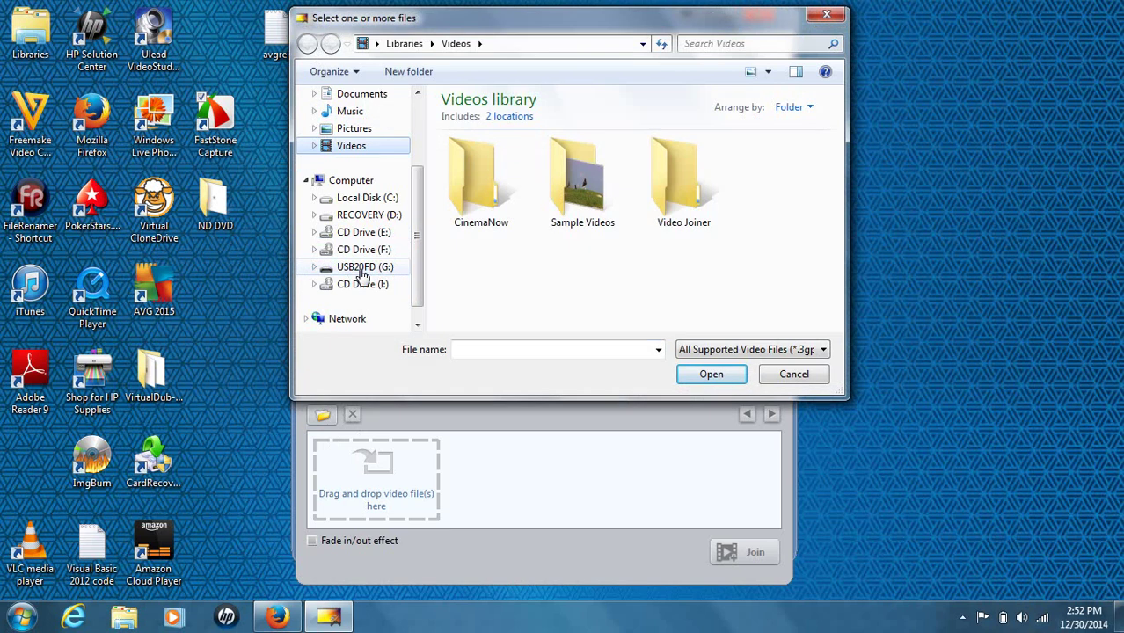
click(356, 271)
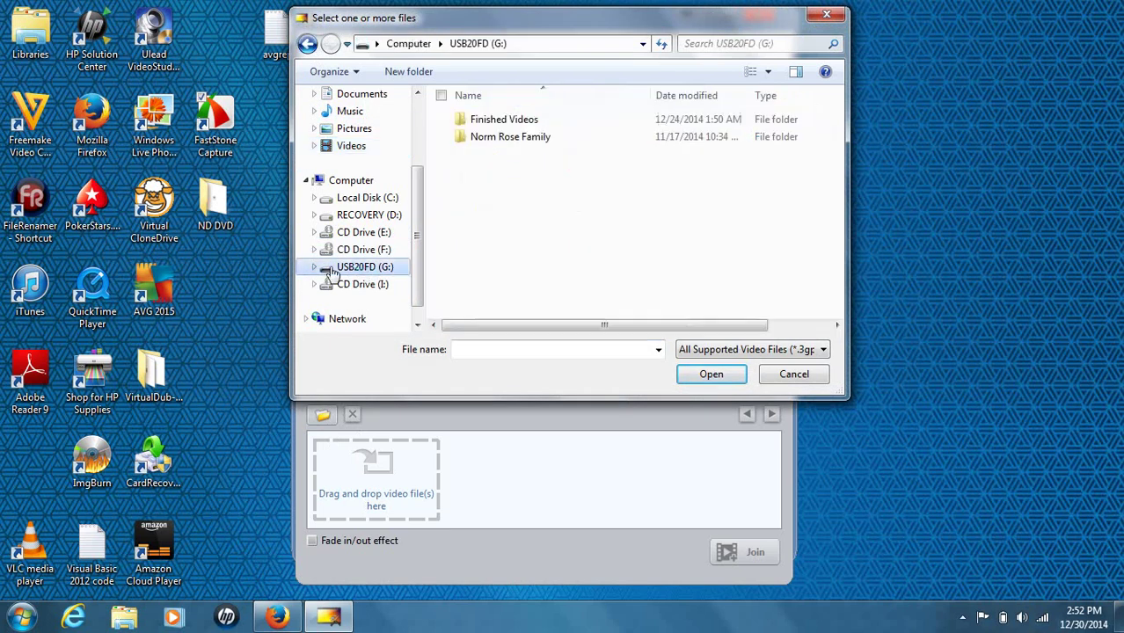
double_click(522, 124)
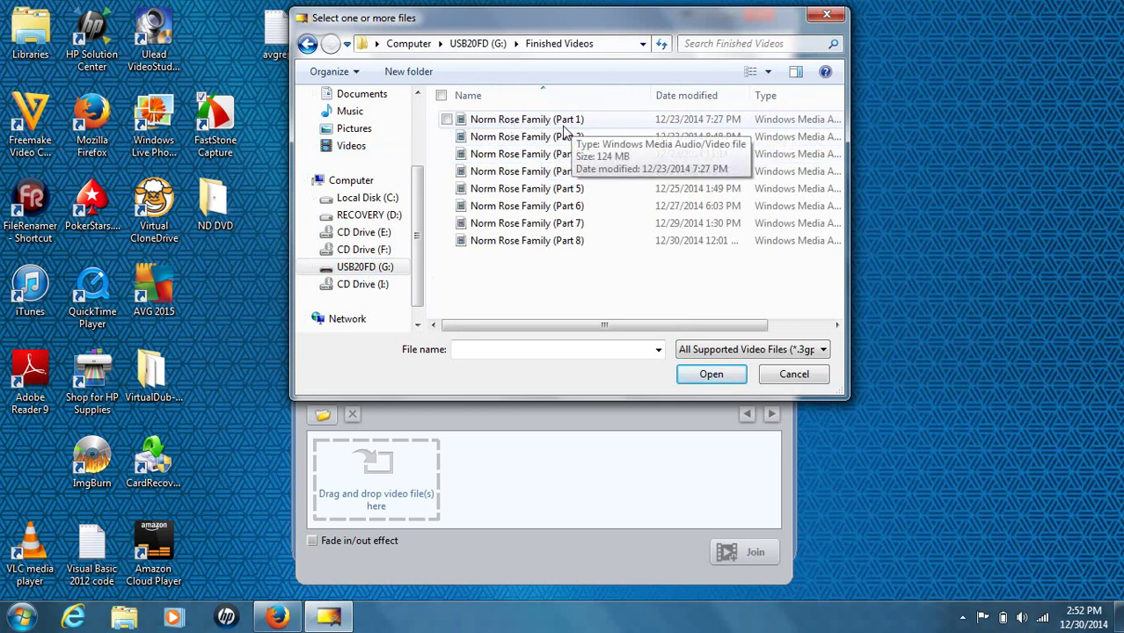
click(448, 120)
click(447, 136)
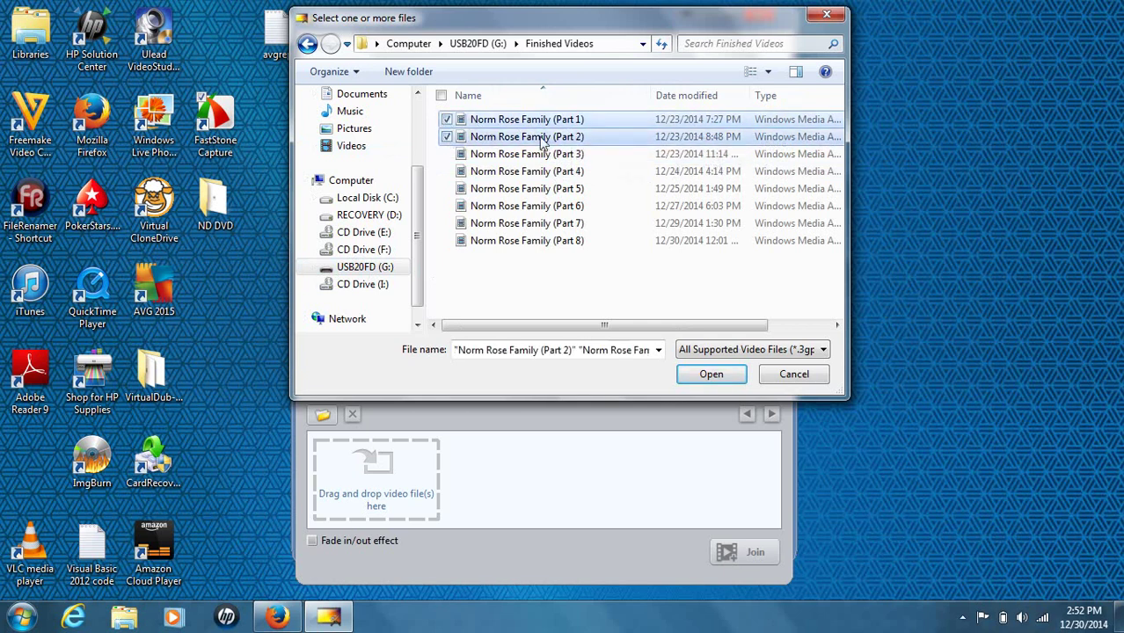
click(695, 376)
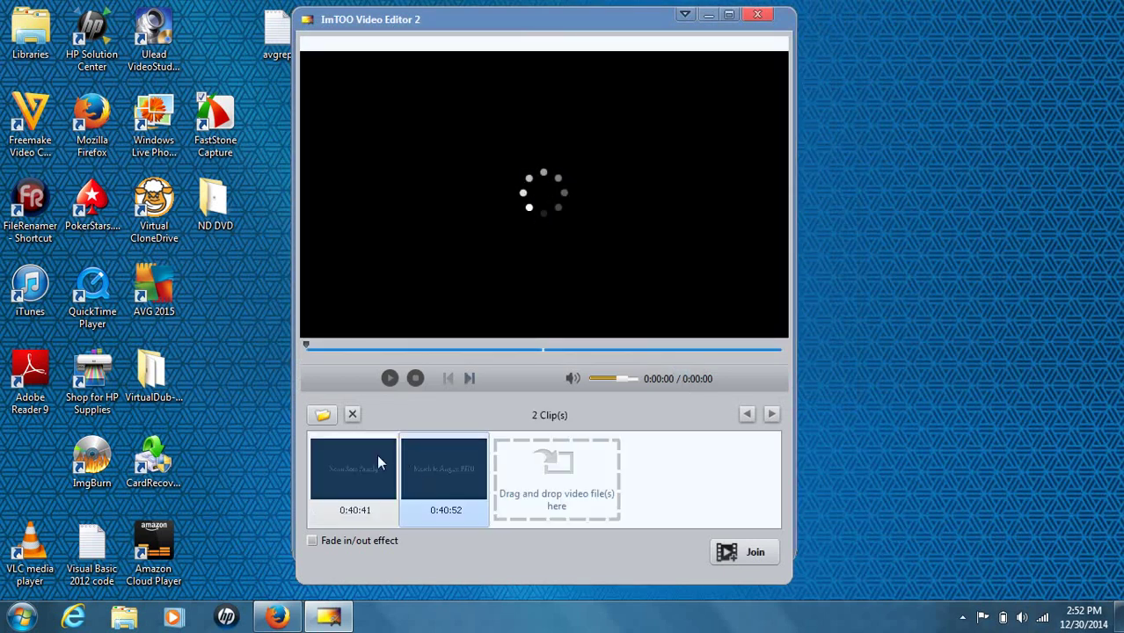
Step: Check the two clips, 0:40:41 and 0:40:52, which together run 1:21:33
click(362, 470)
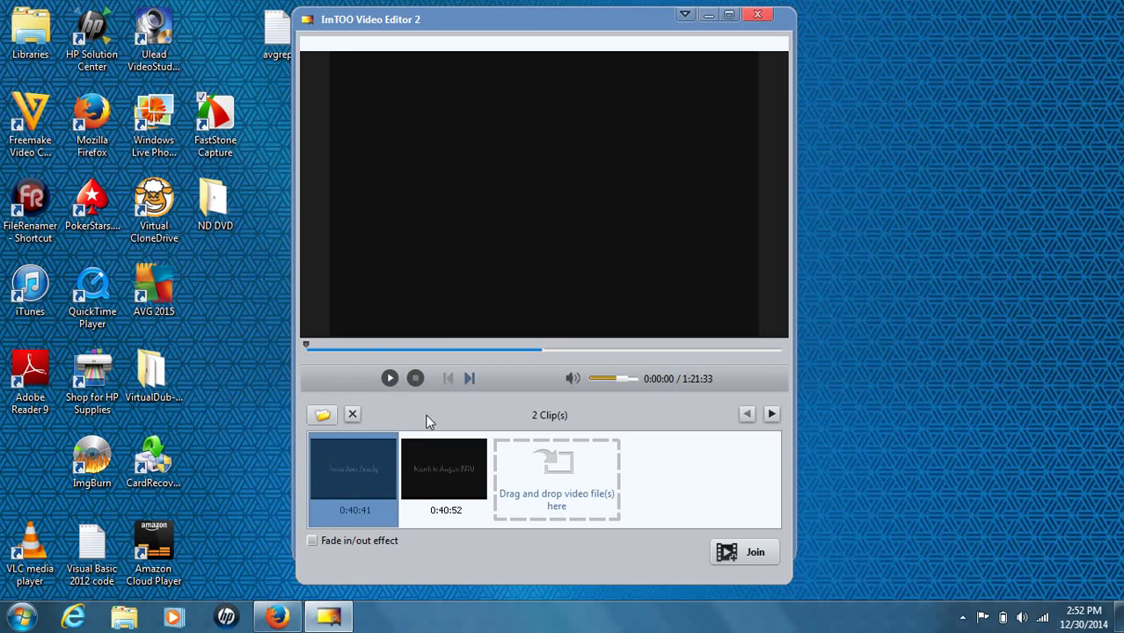
click(444, 470)
click(335, 476)
click(461, 471)
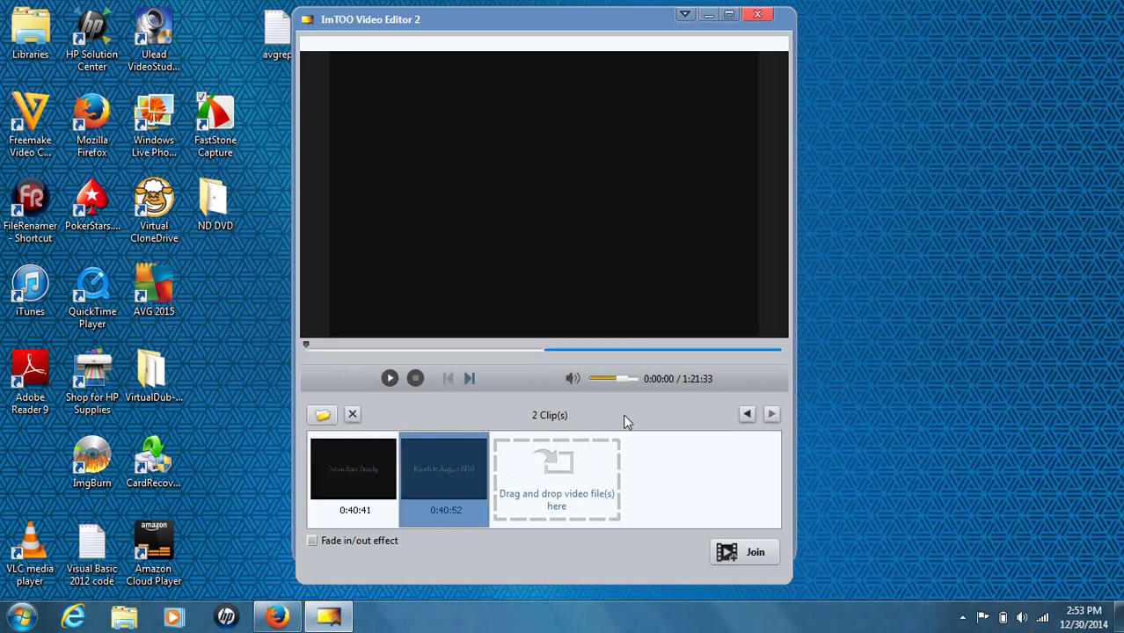
click(666, 463)
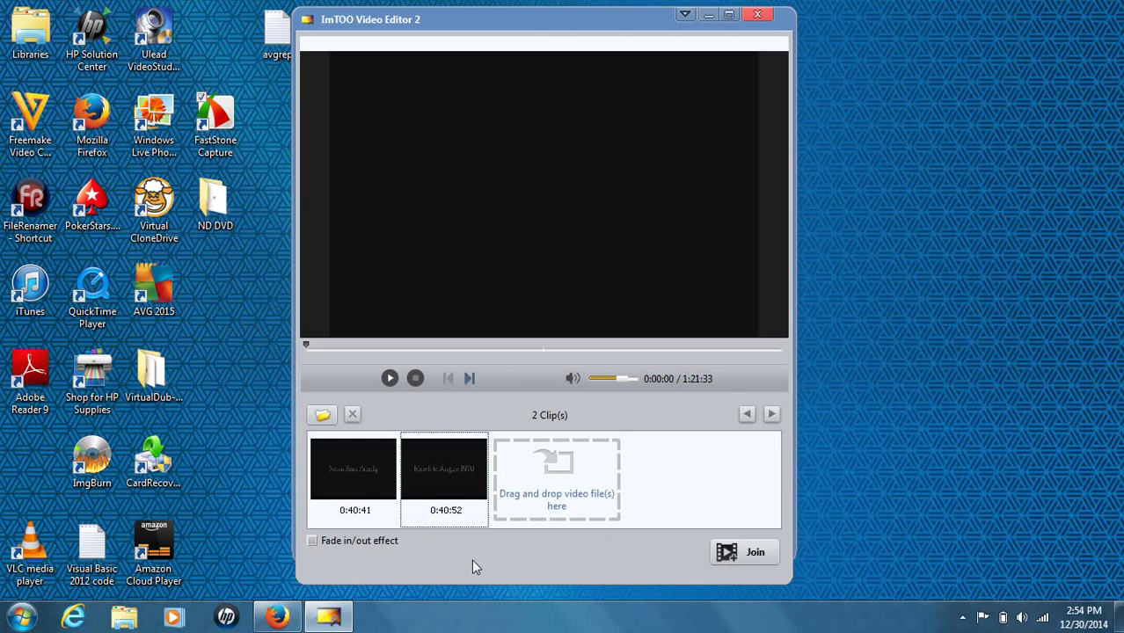
click(729, 552)
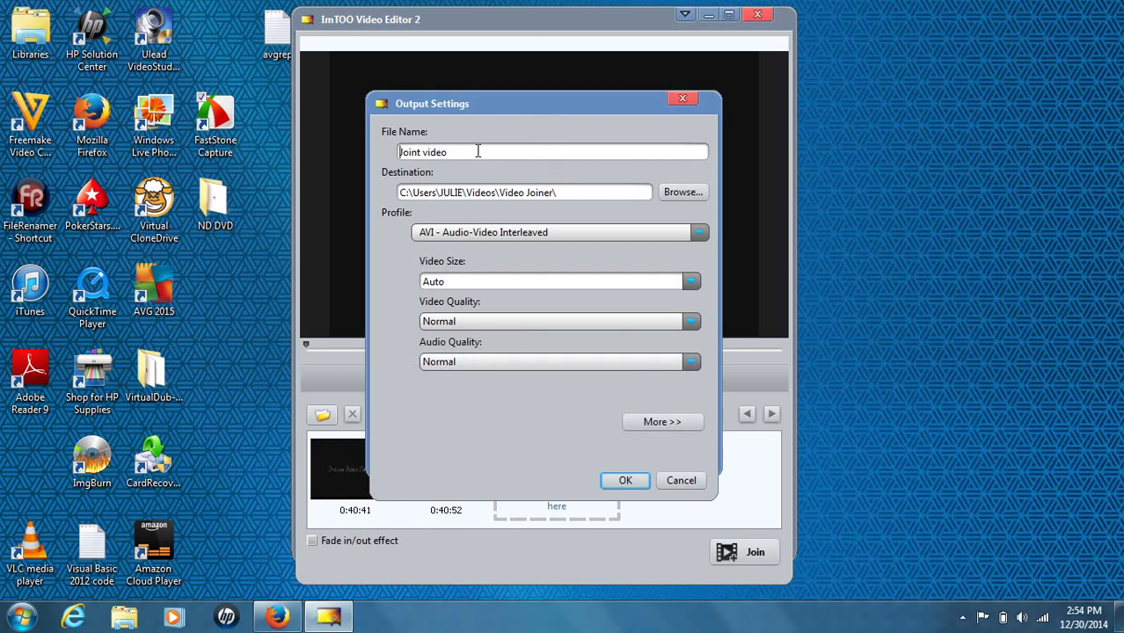
drag(470, 151, 387, 146)
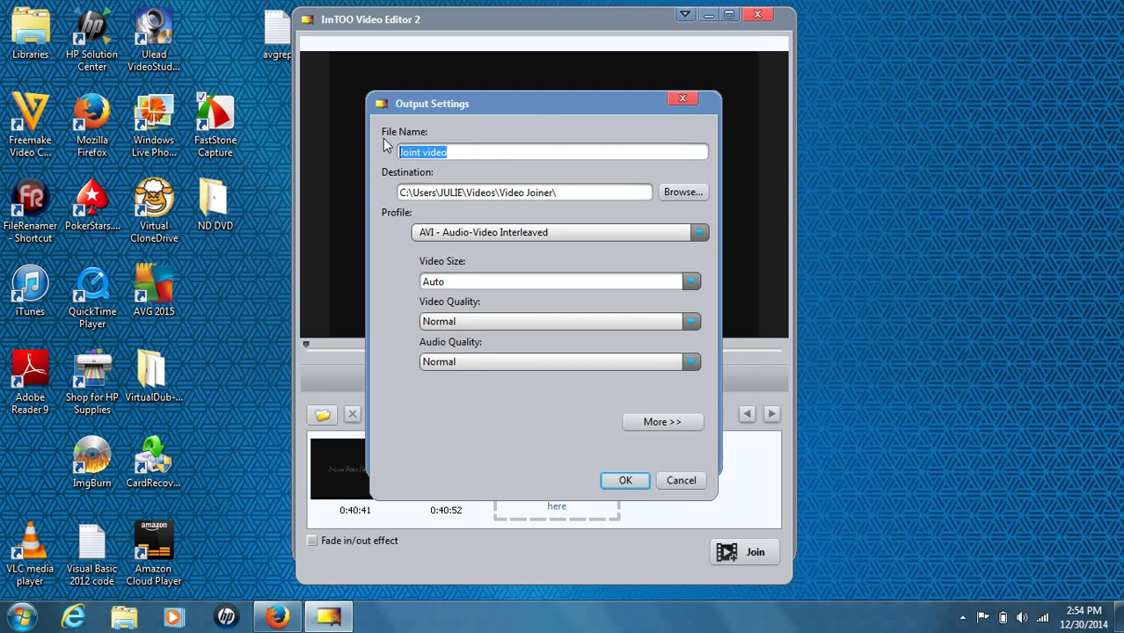
key(BackSpace)
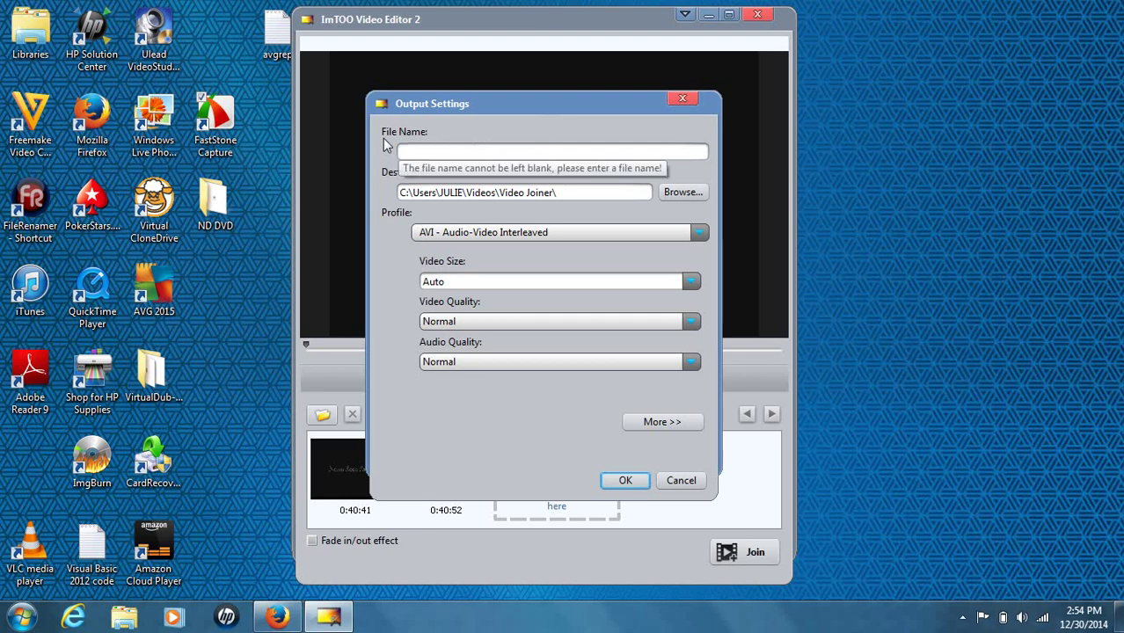
text(Norm Rose Fa)
text(mily Part 1 & 2)
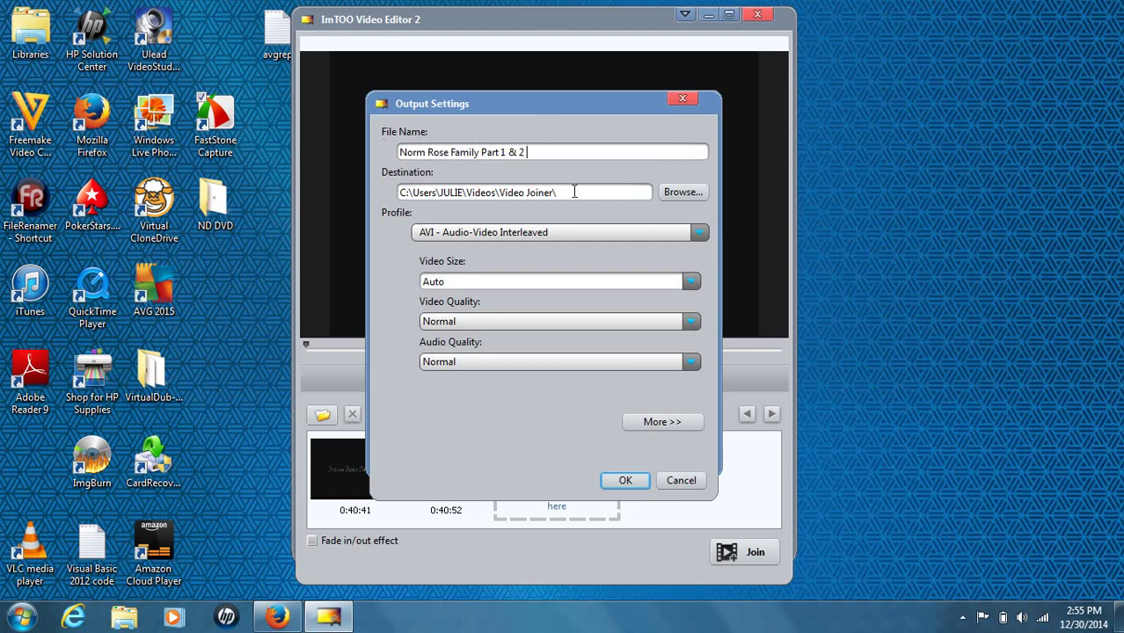
Step: Set the output folder to the user's Desktop under C:\Users
click(668, 191)
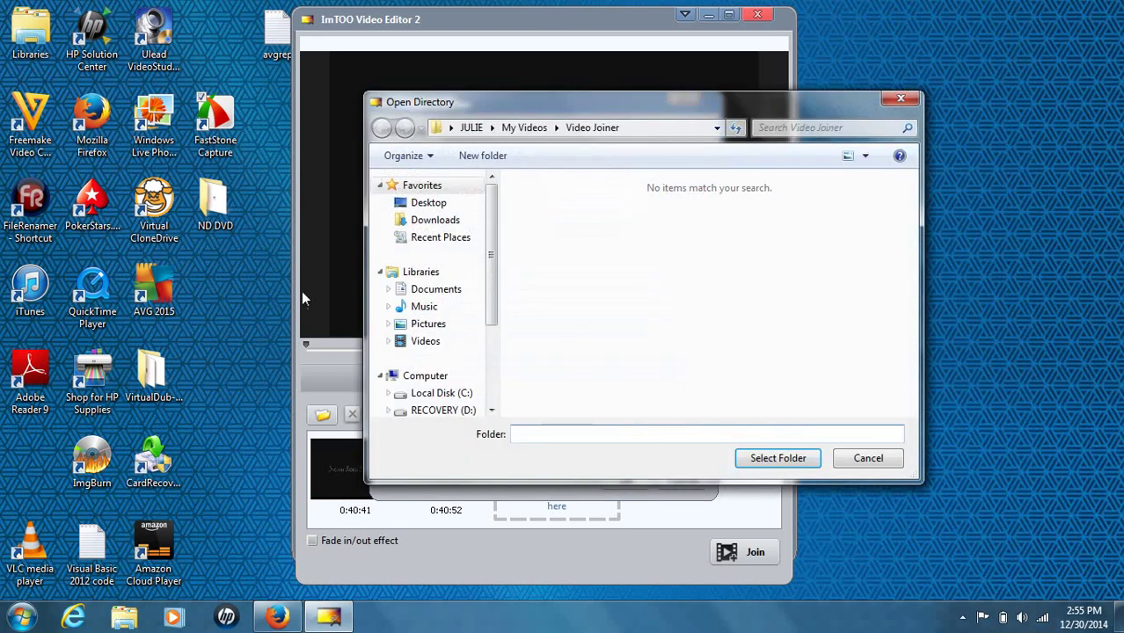
click(450, 127)
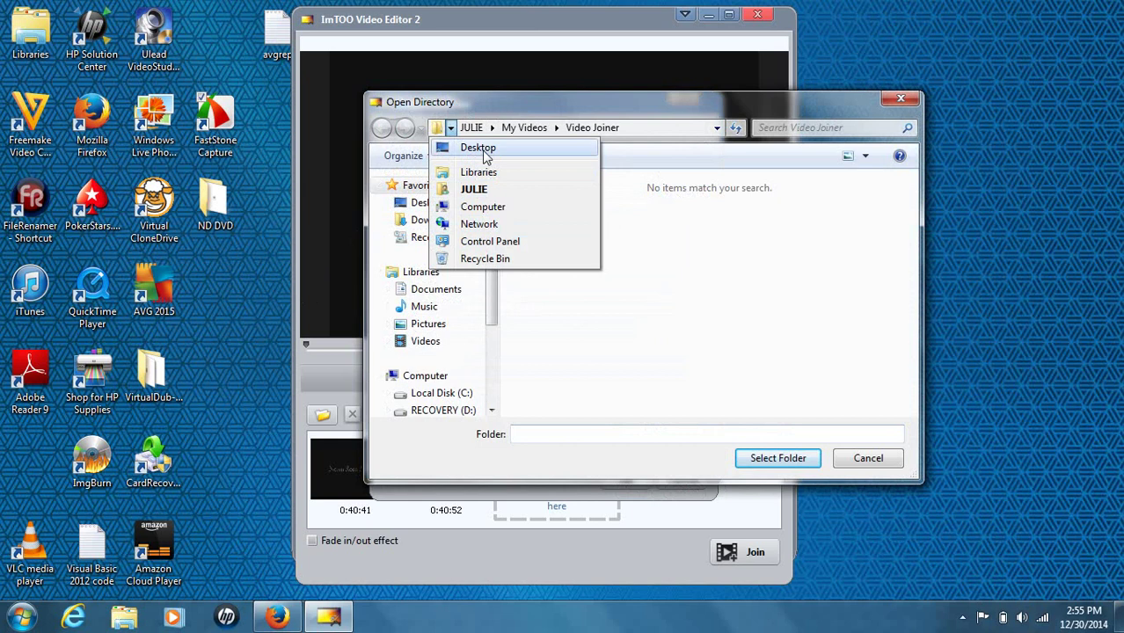
click(485, 148)
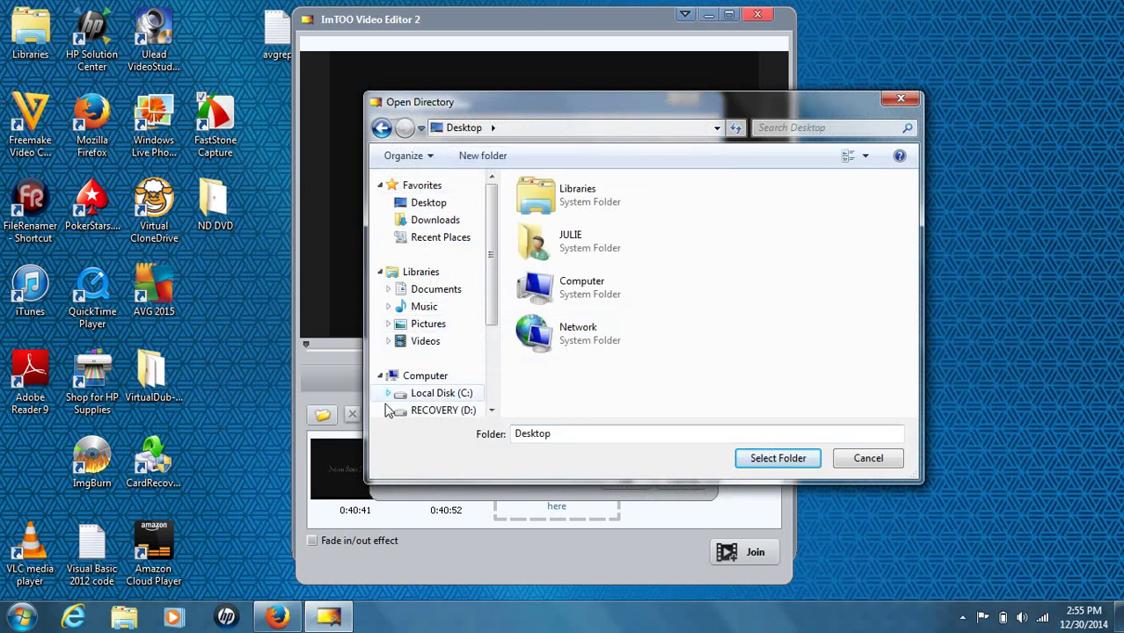
click(440, 394)
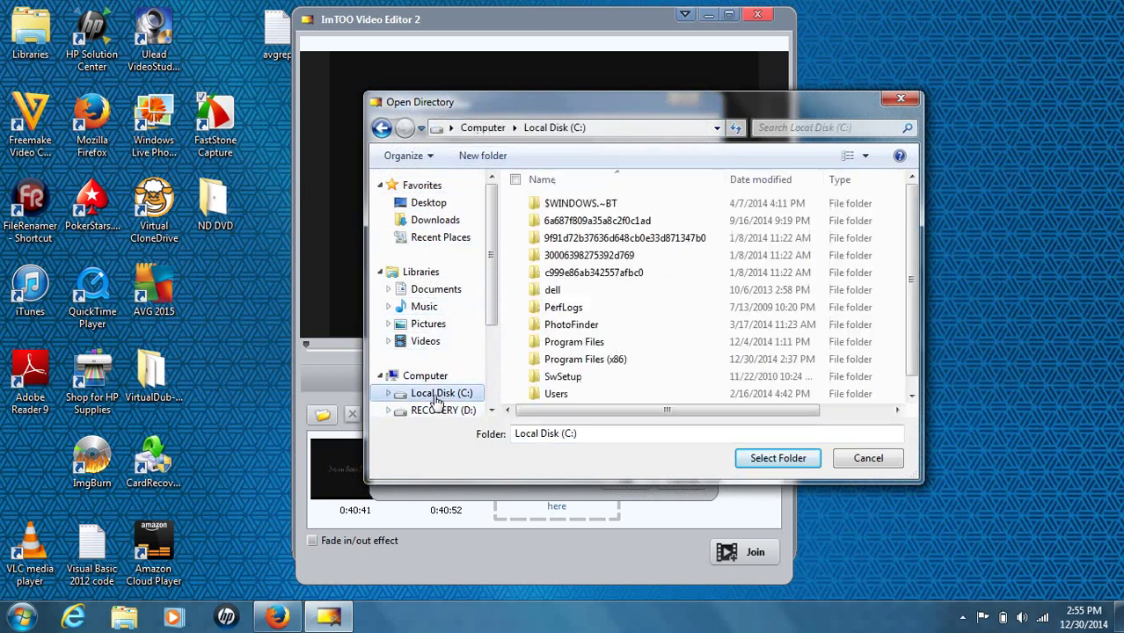
double_click(548, 393)
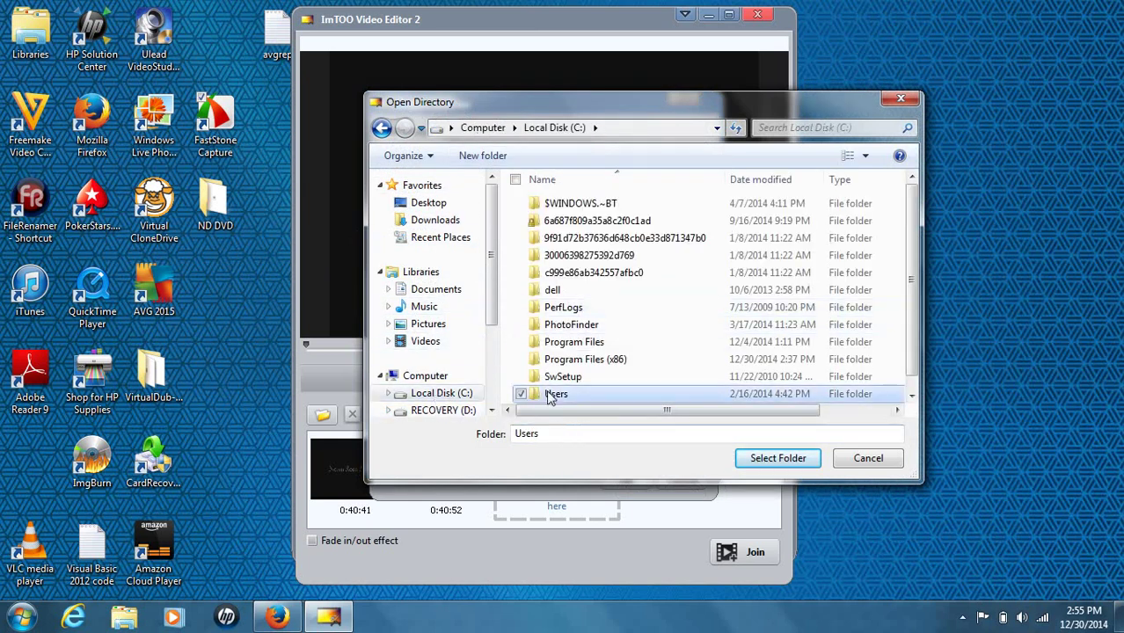
double_click(562, 220)
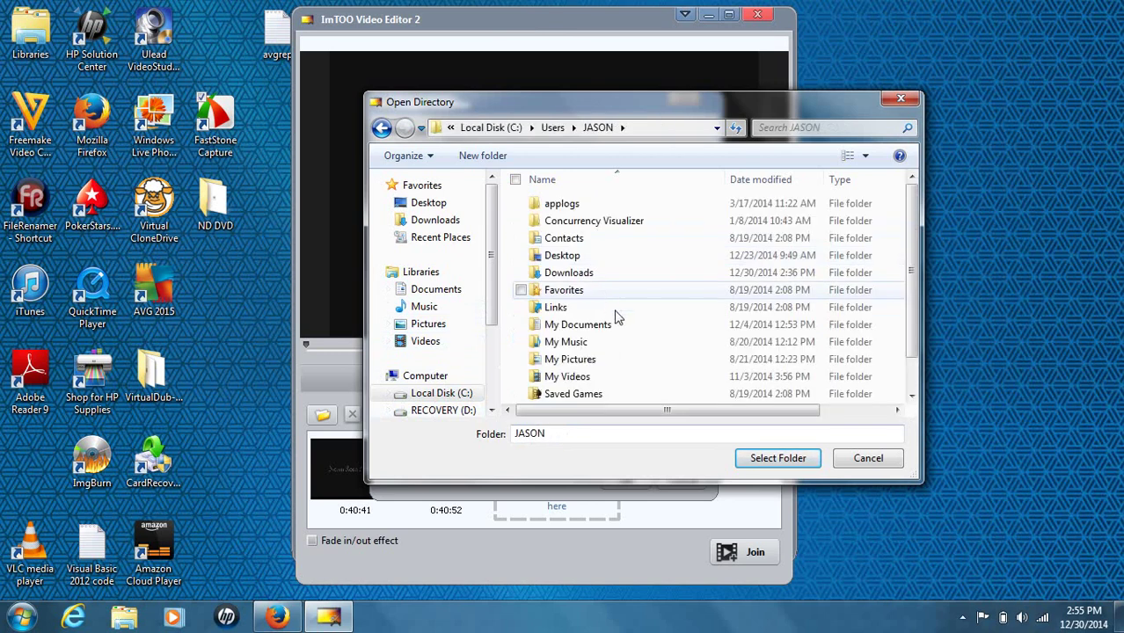
double_click(569, 257)
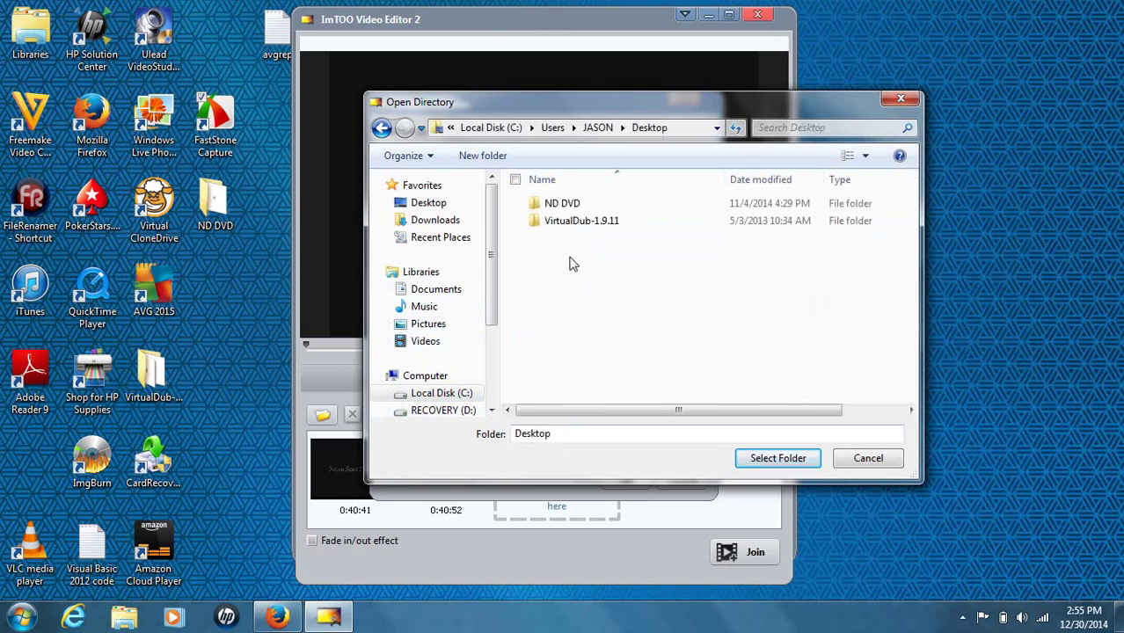
click(772, 457)
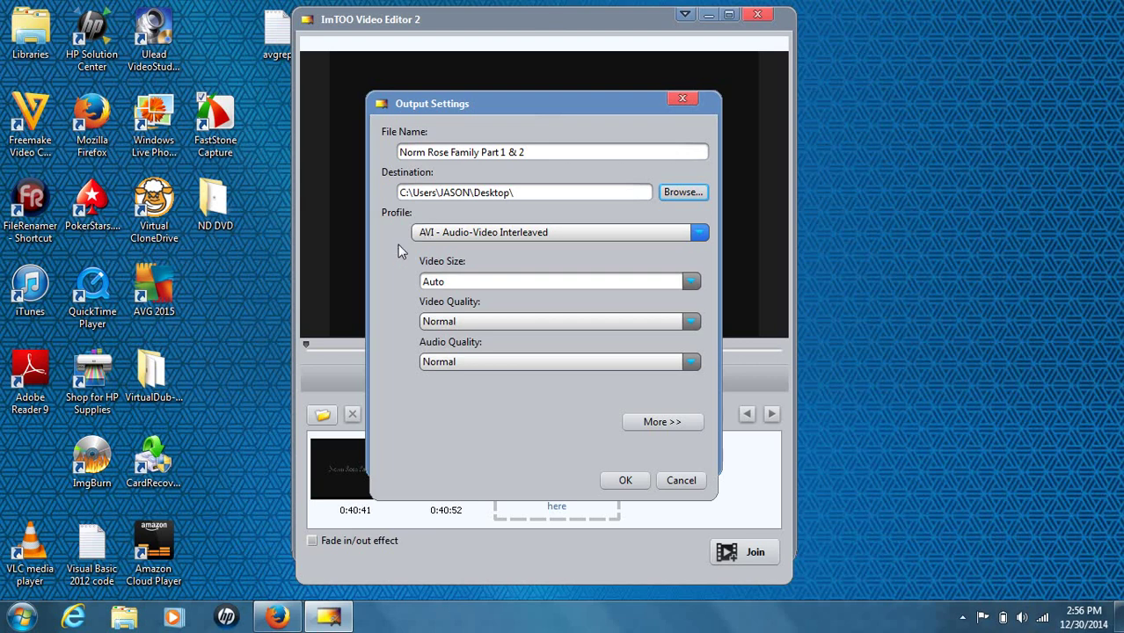
Step: Look through the Xbox and iPod profile groups in the Profile list, then close it
click(441, 233)
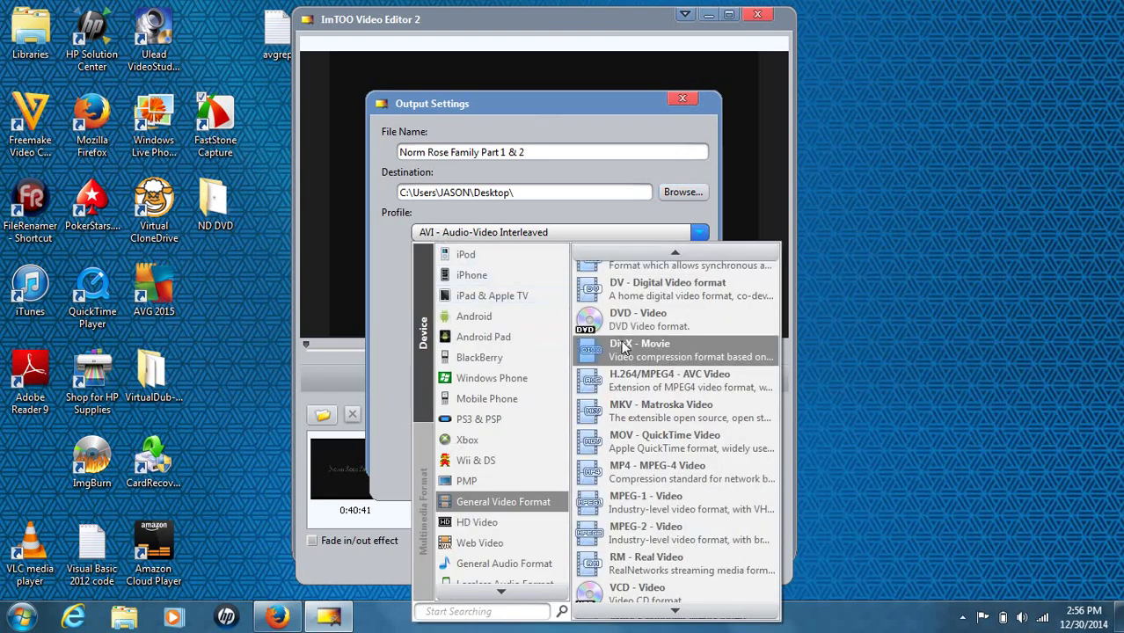
mouse_move(530, 401)
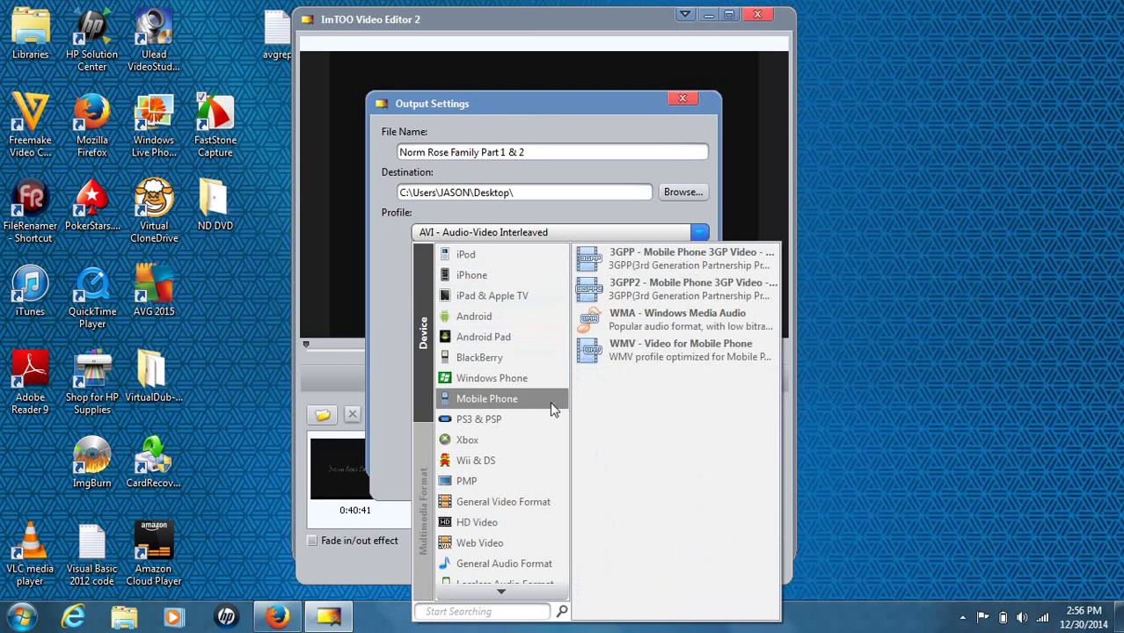
click(480, 440)
click(515, 255)
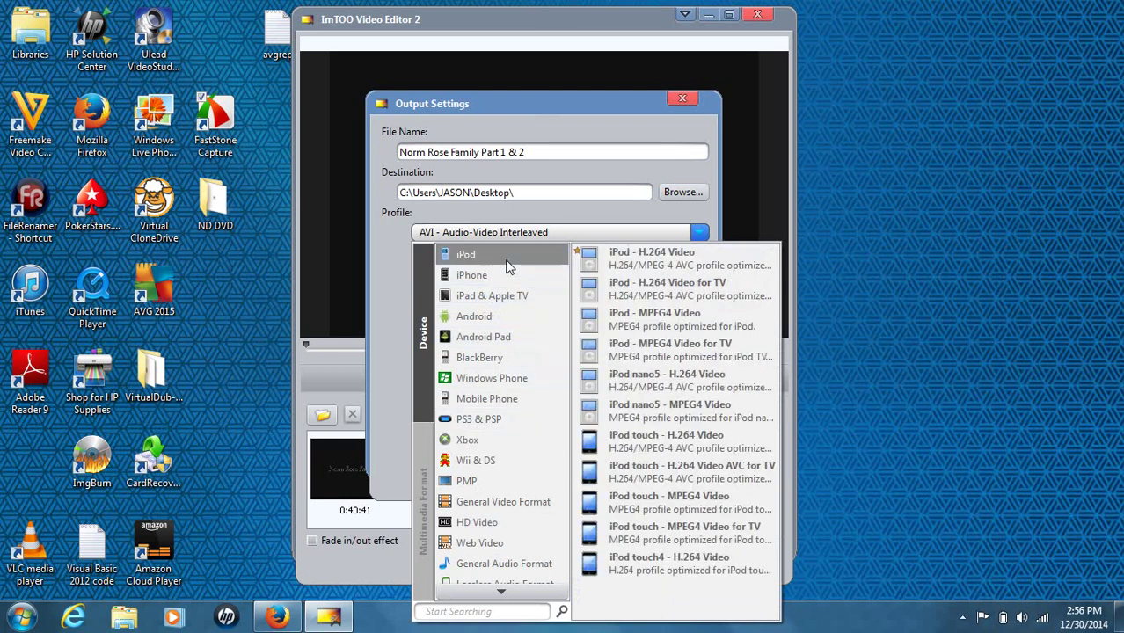
click(384, 242)
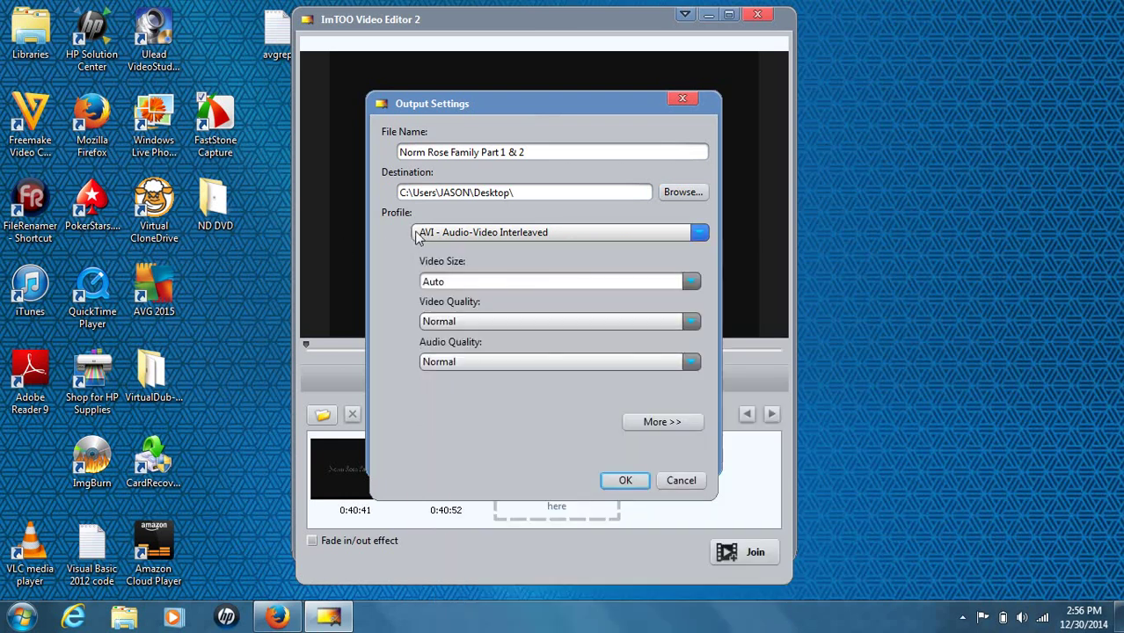
Step: Choose WMV - Windows Media Video under General Video Format as the output profile
click(426, 237)
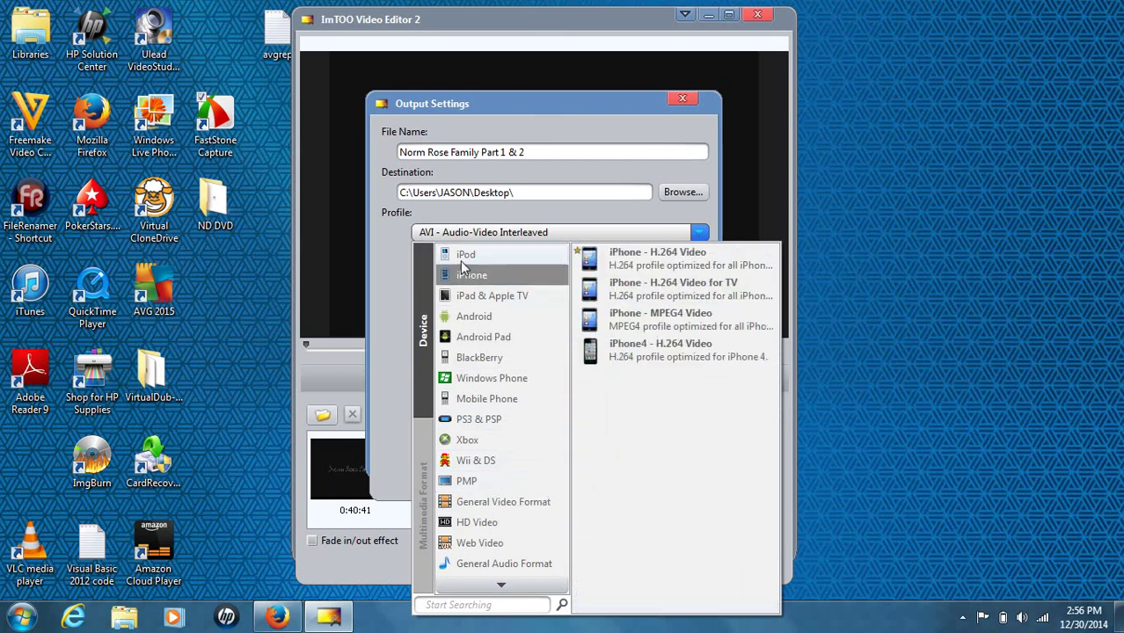
mouse_move(481, 279)
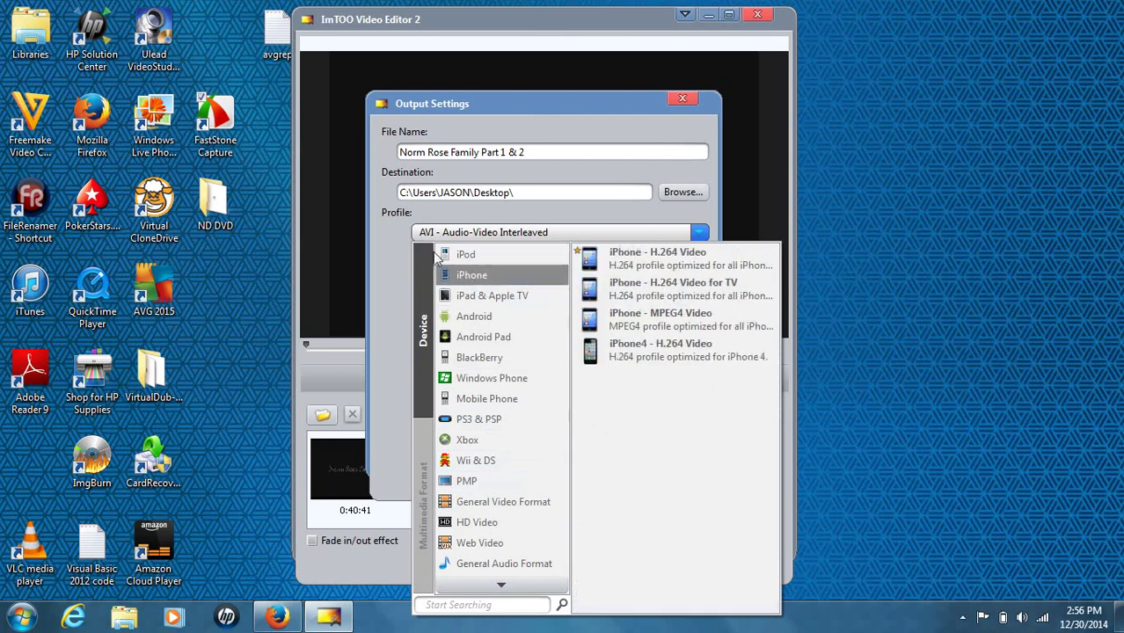
mouse_move(497, 314)
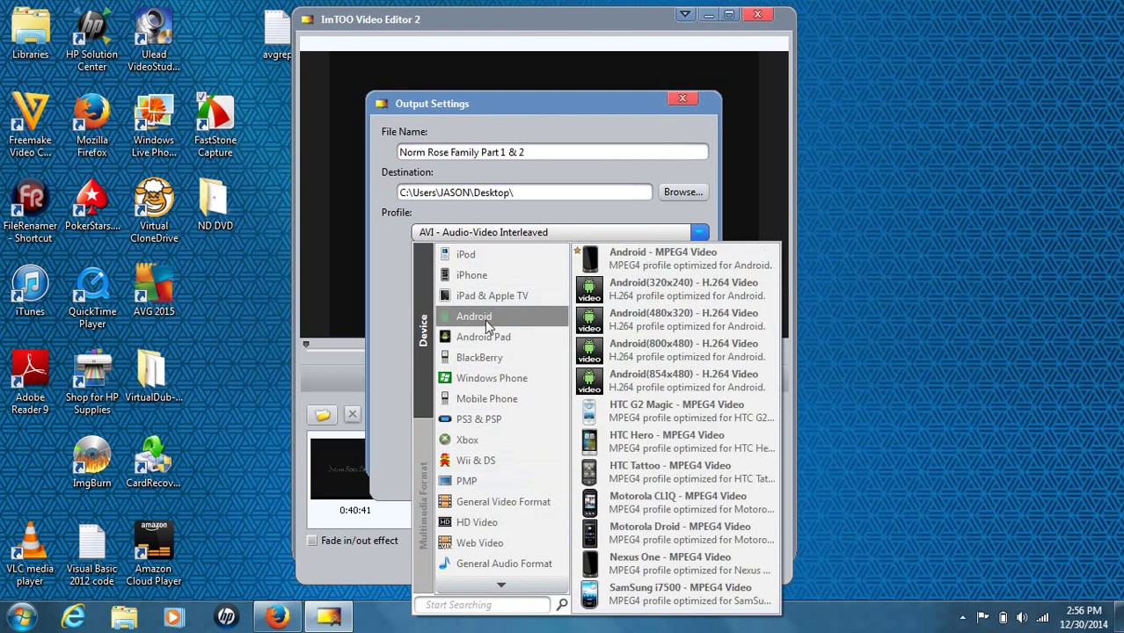
mouse_move(504, 403)
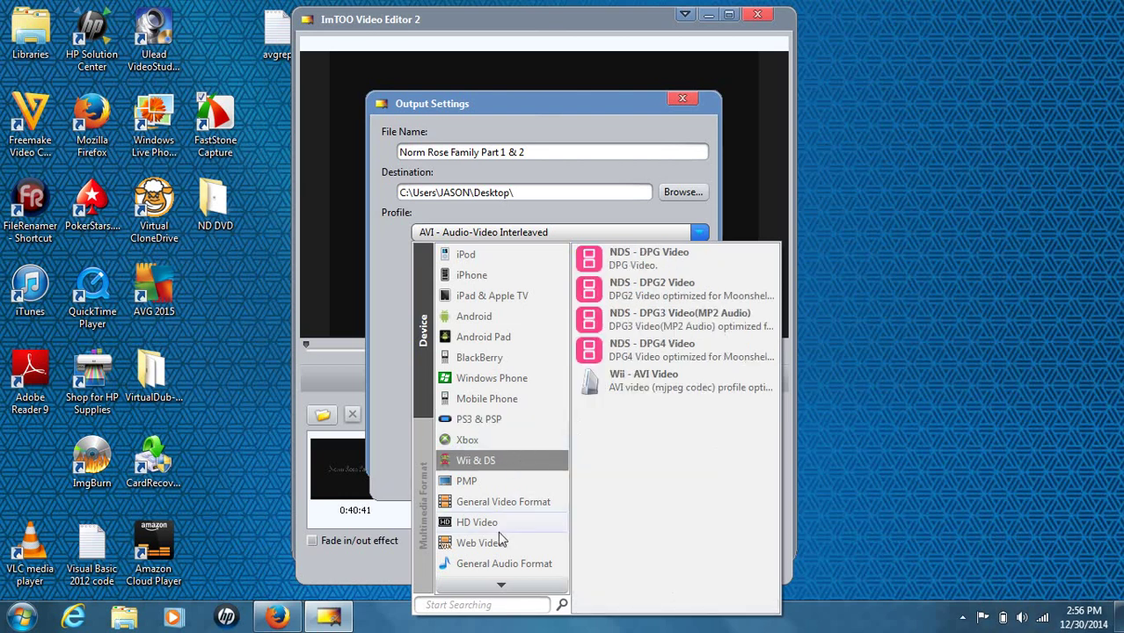
mouse_move(499, 524)
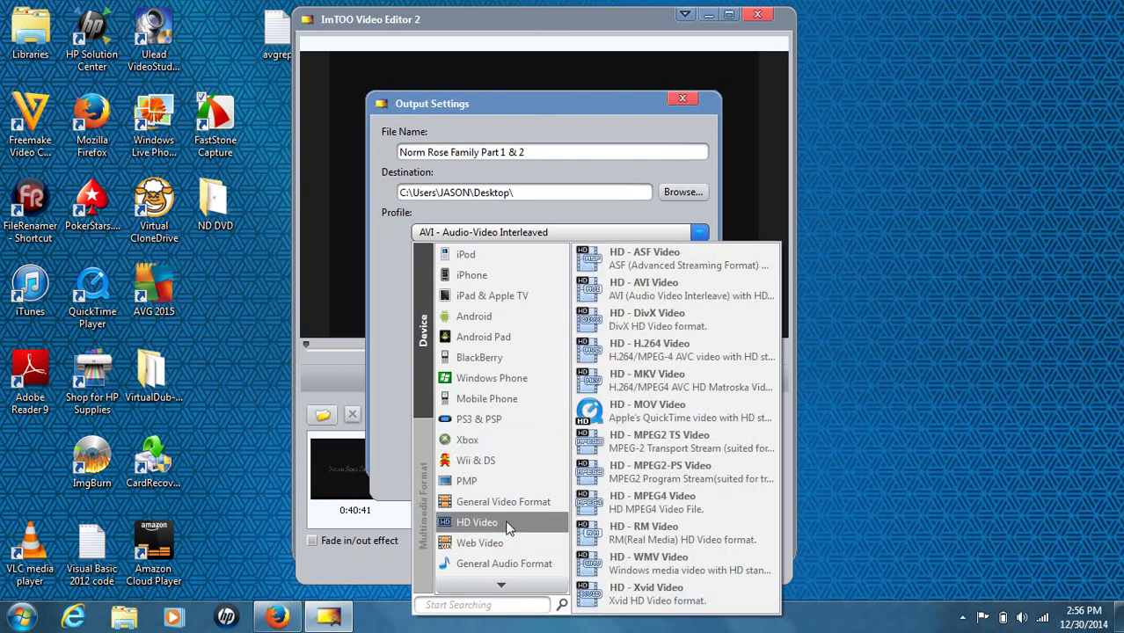
mouse_move(526, 573)
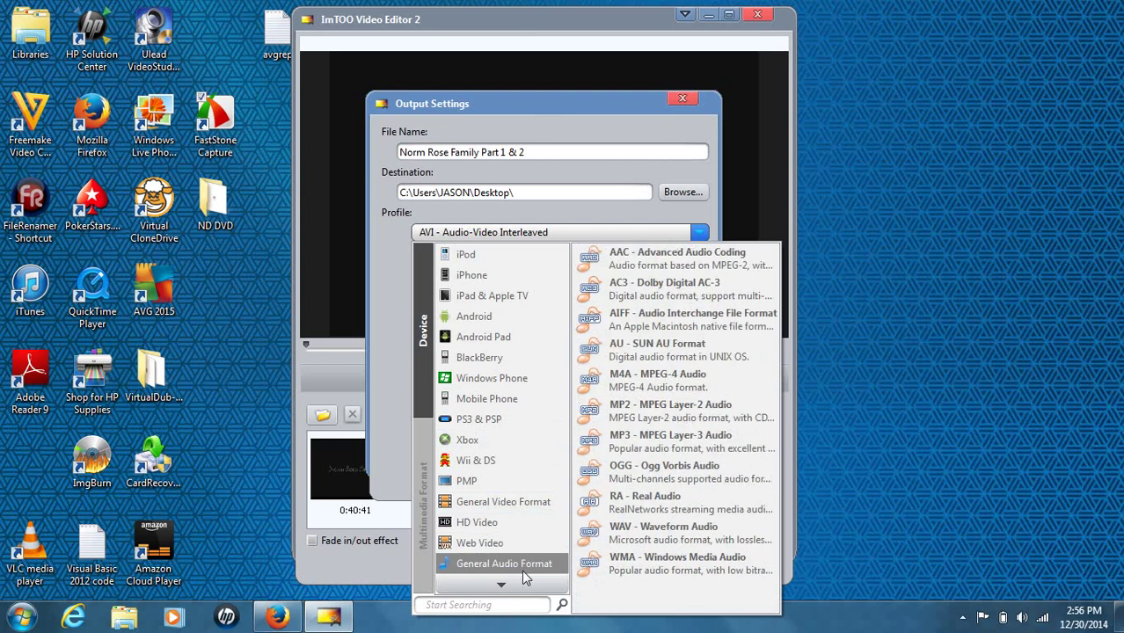
scroll(501, 576, down, 2)
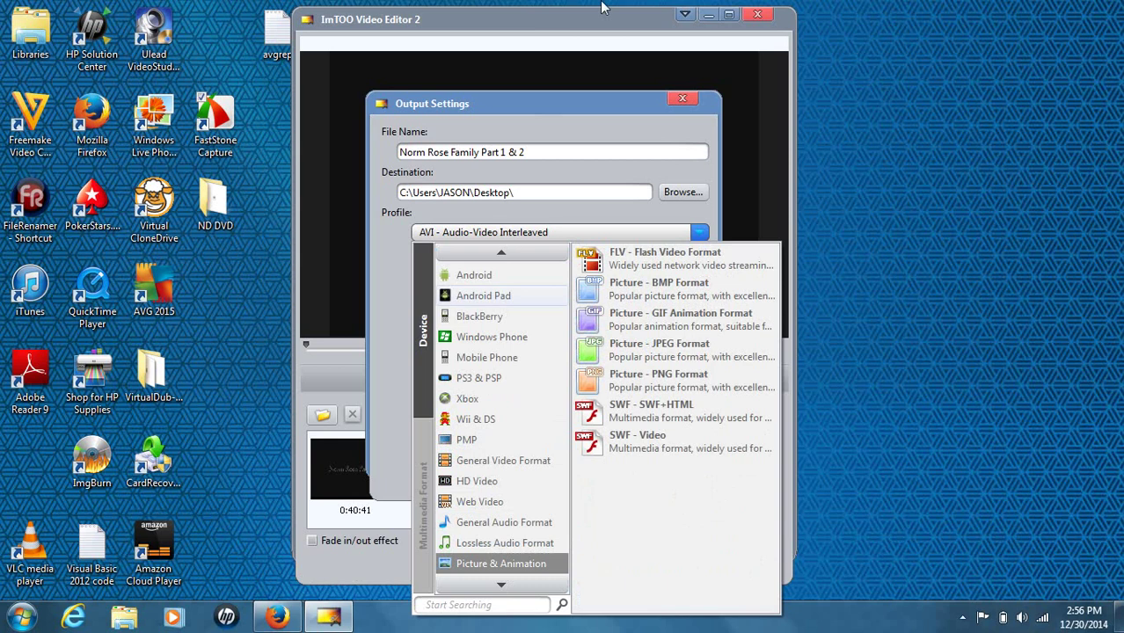
mouse_move(525, 466)
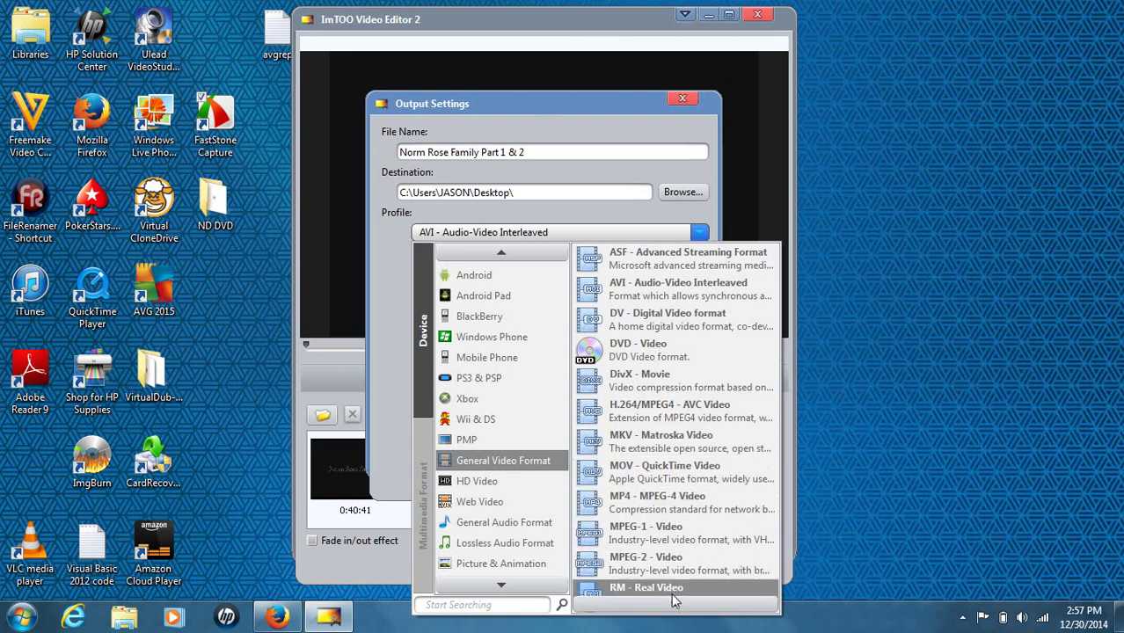
scroll(671, 598, down, 3)
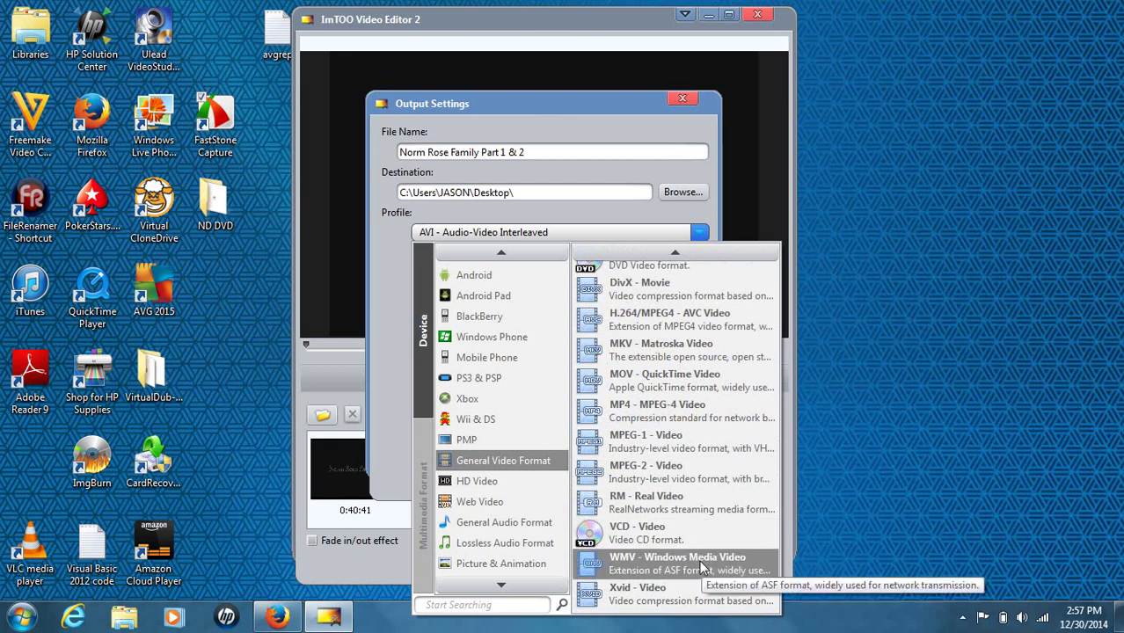
click(699, 561)
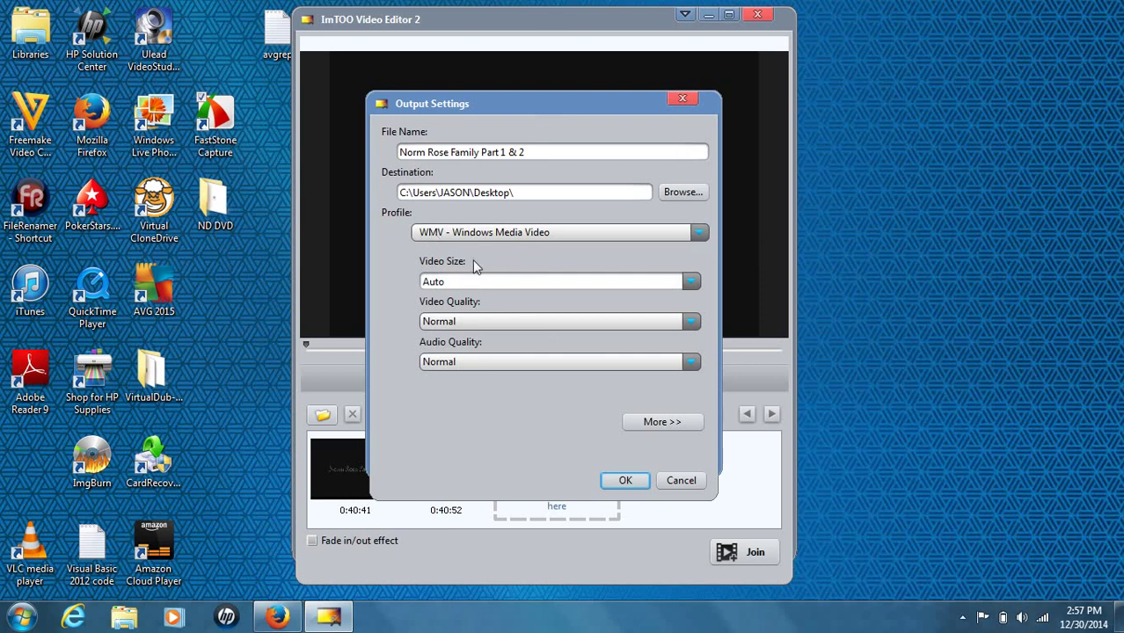
click(691, 282)
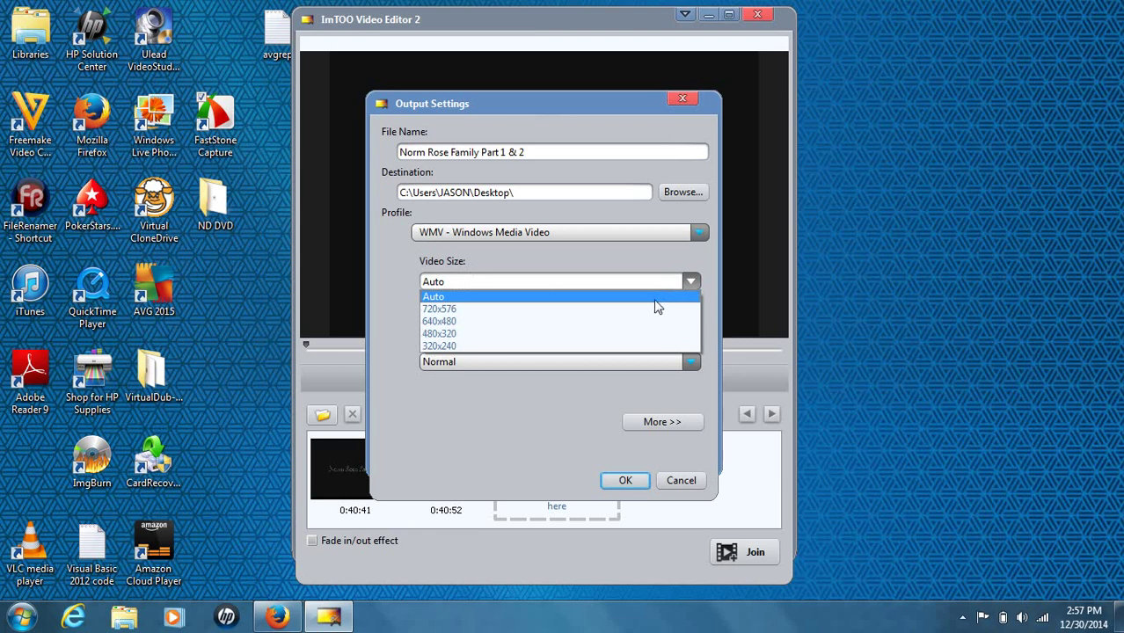
click(655, 300)
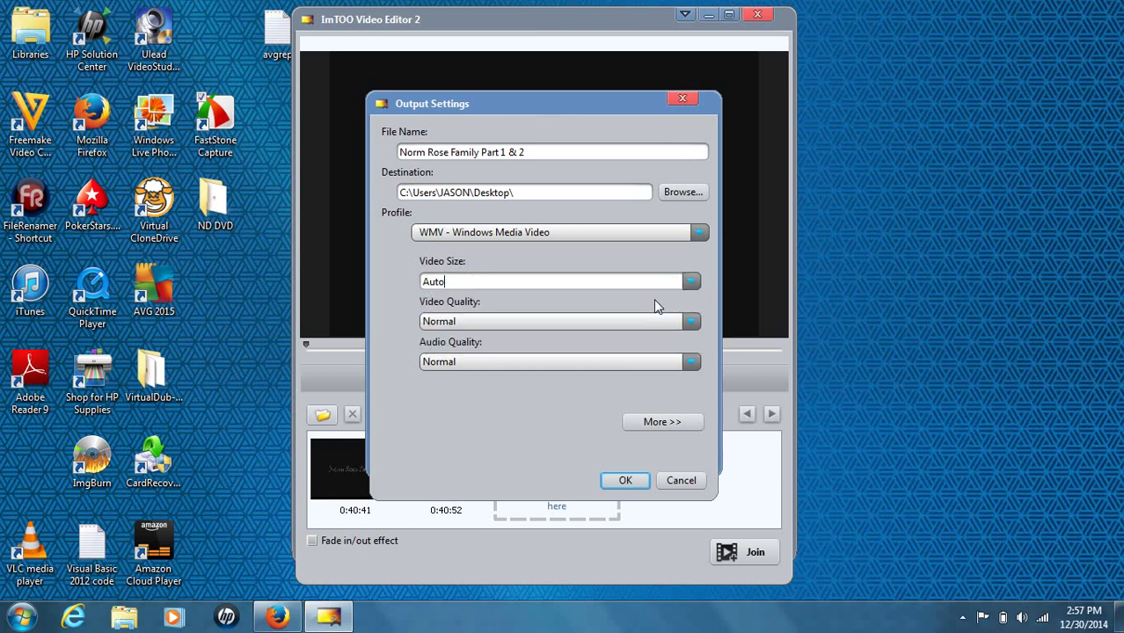
click(613, 324)
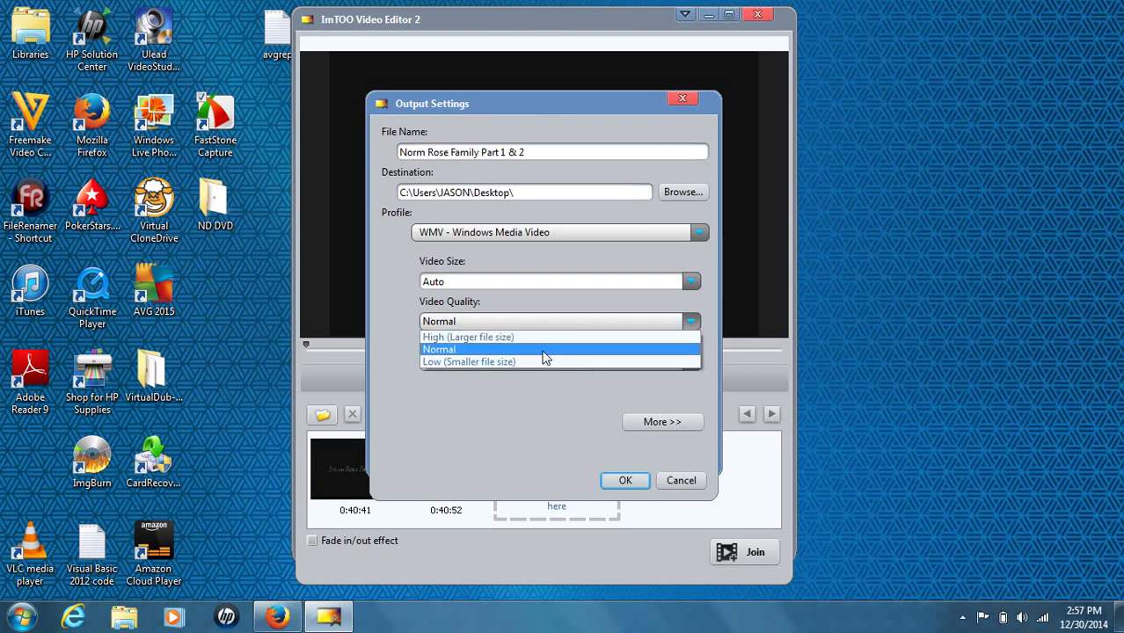
click(497, 350)
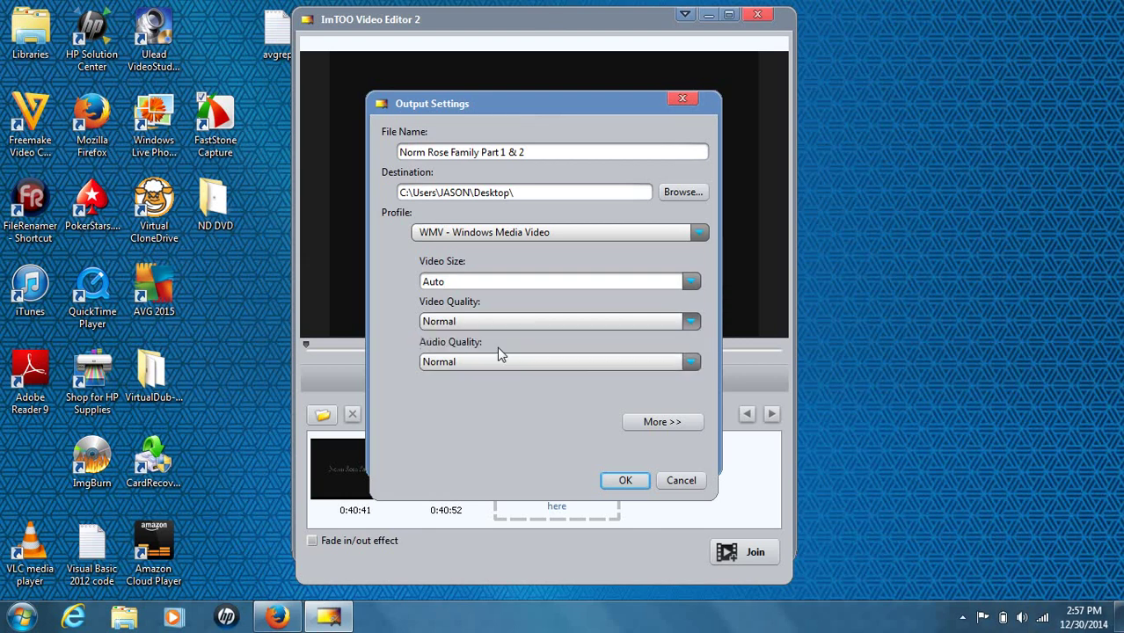
click(670, 429)
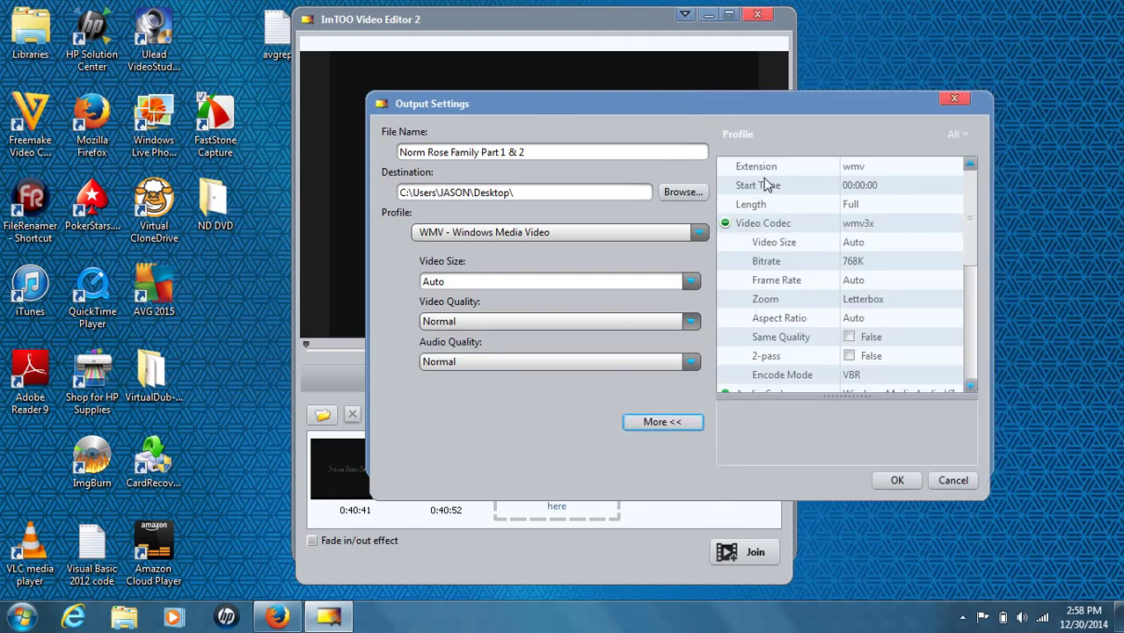
click(853, 167)
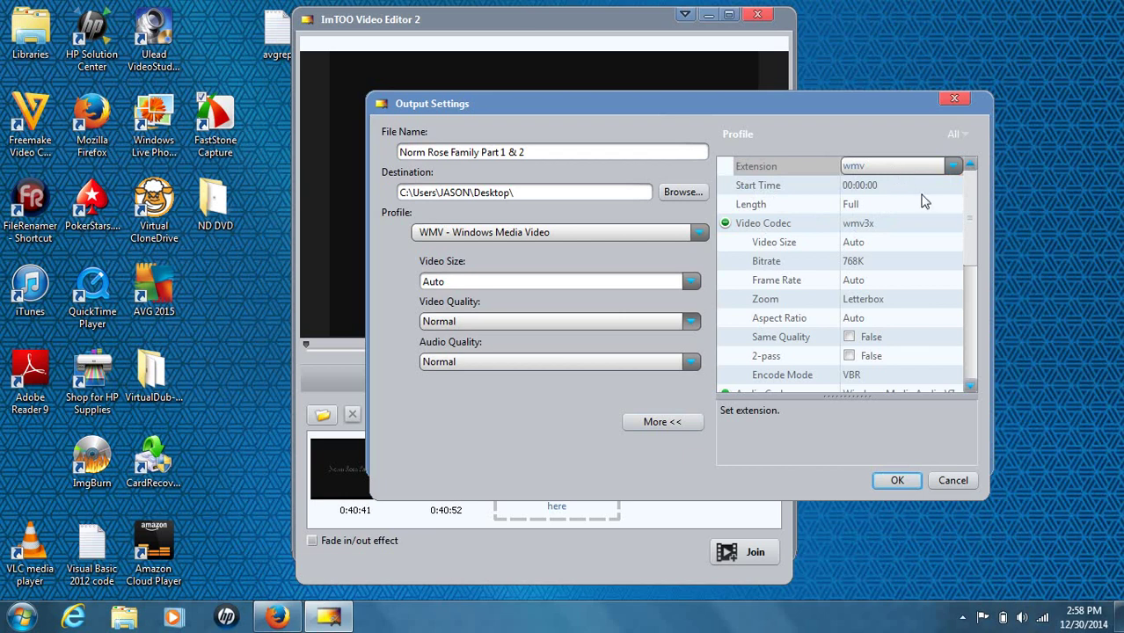
key(Down)
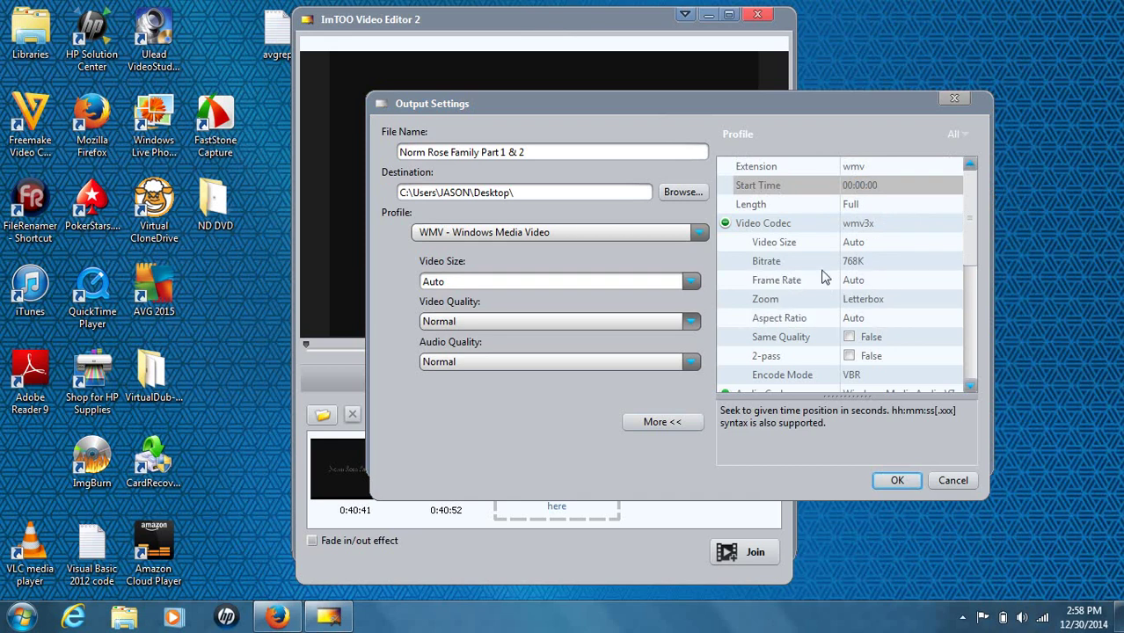
click(969, 389)
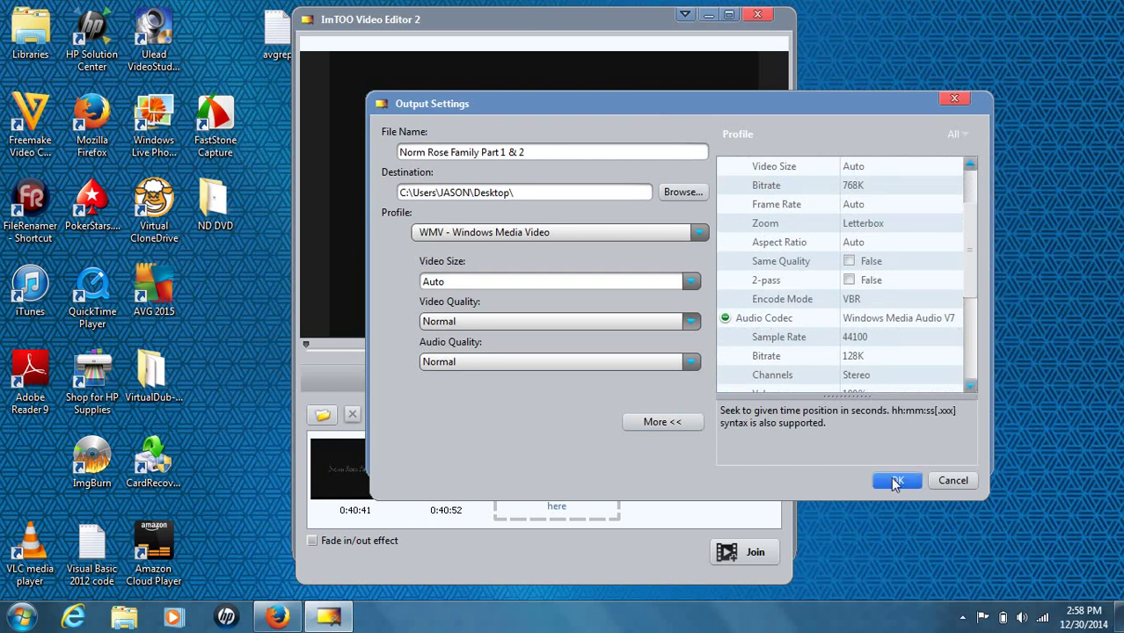
click(676, 423)
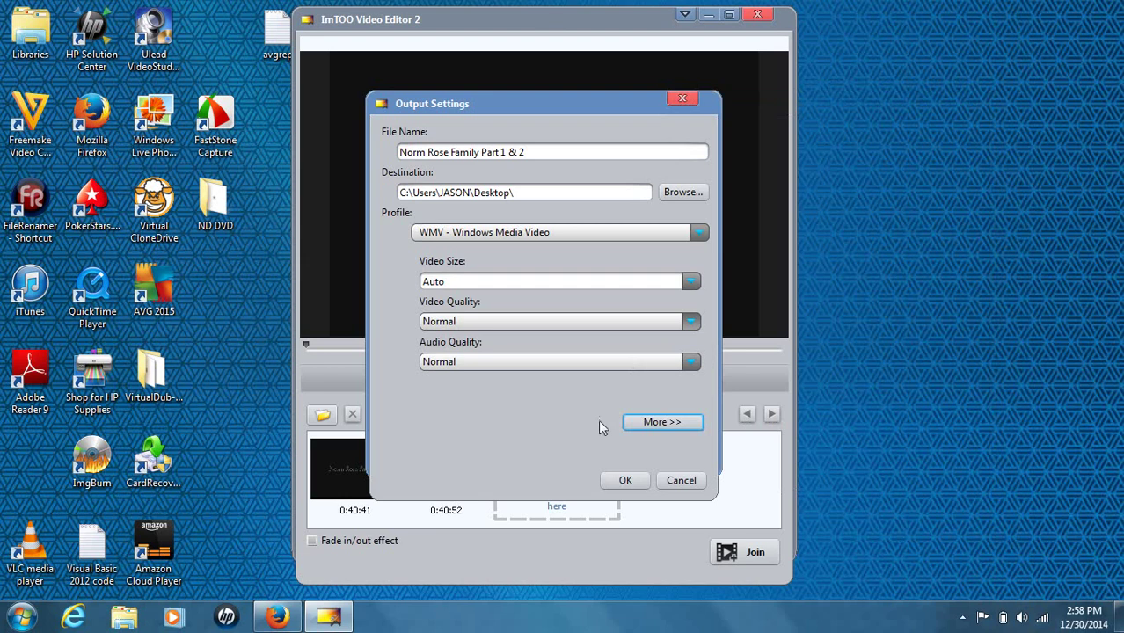
click(651, 425)
Step: Collapse the profile details and confirm the Output Settings with OK
click(656, 425)
click(607, 477)
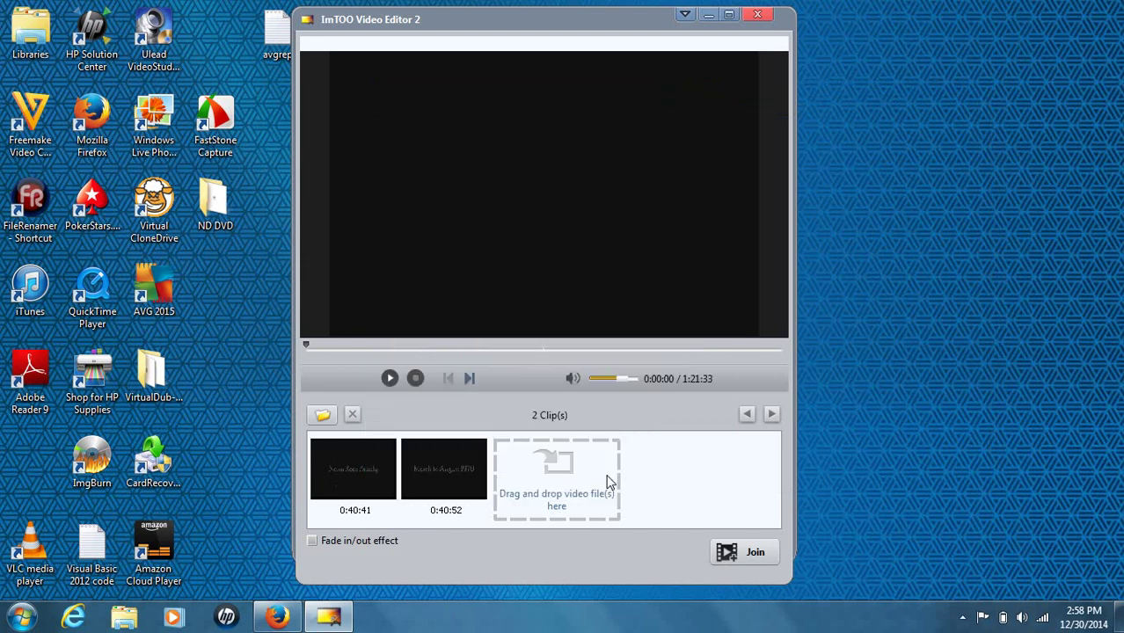